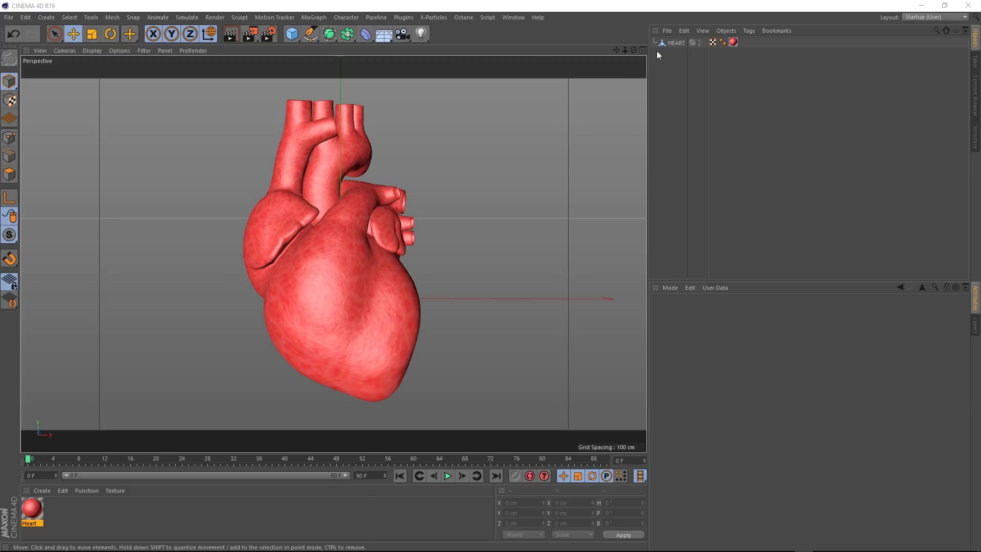
Select the HEART object and check the frame rate in the render settings and the project settings.
left_click(667, 42)
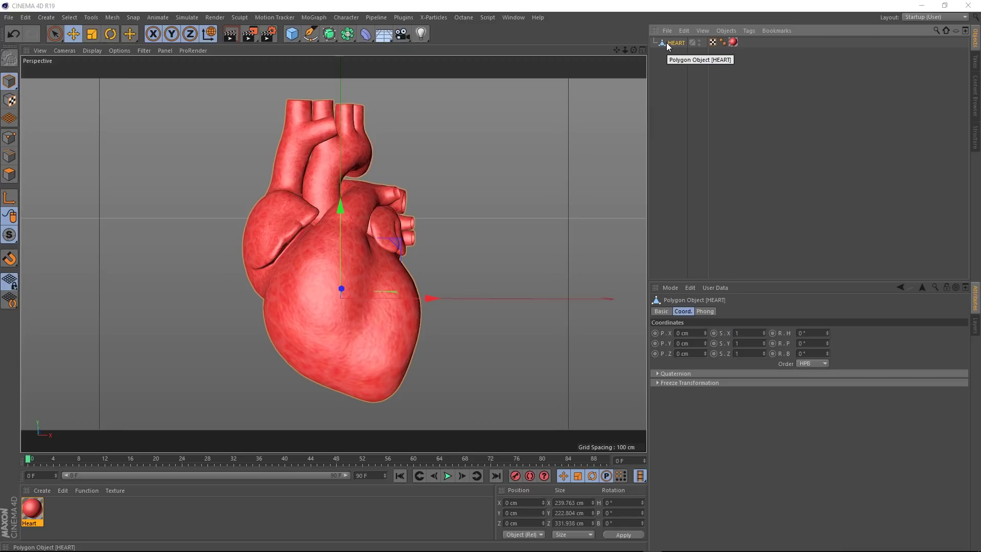
left_click(263, 38)
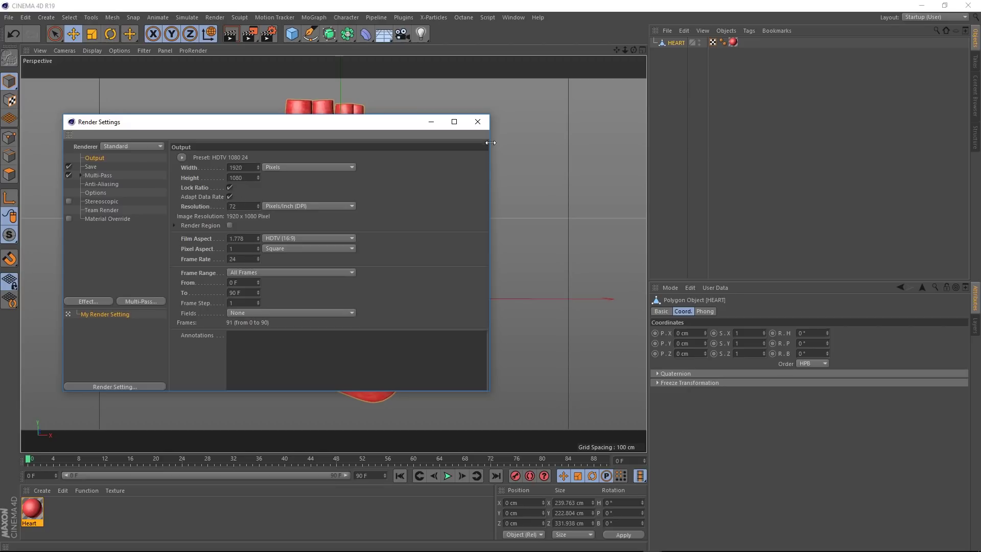
left_click(477, 122)
key("ctrl+d")
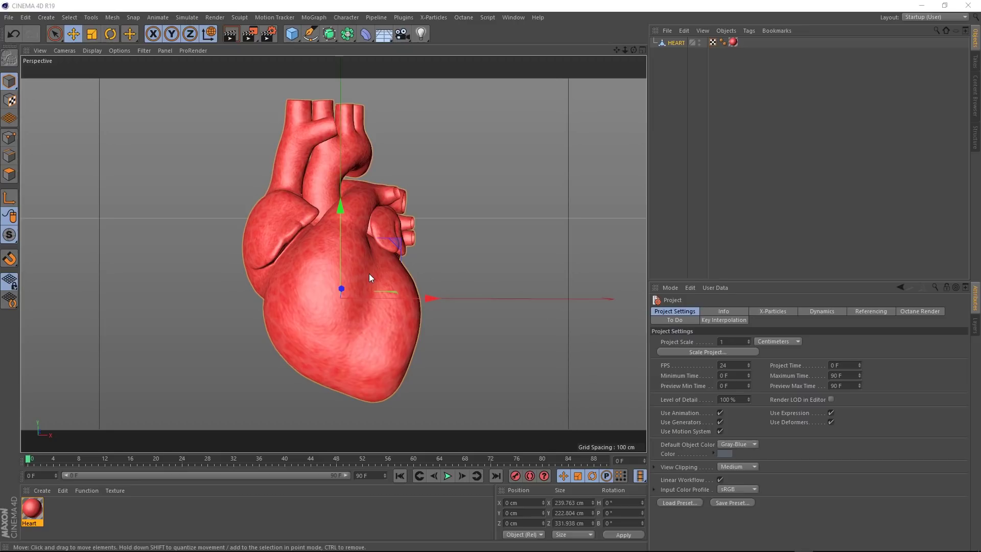
Add a Bulge deformer as a child of HEART, fitted to the heart mesh.
left_click(367, 35)
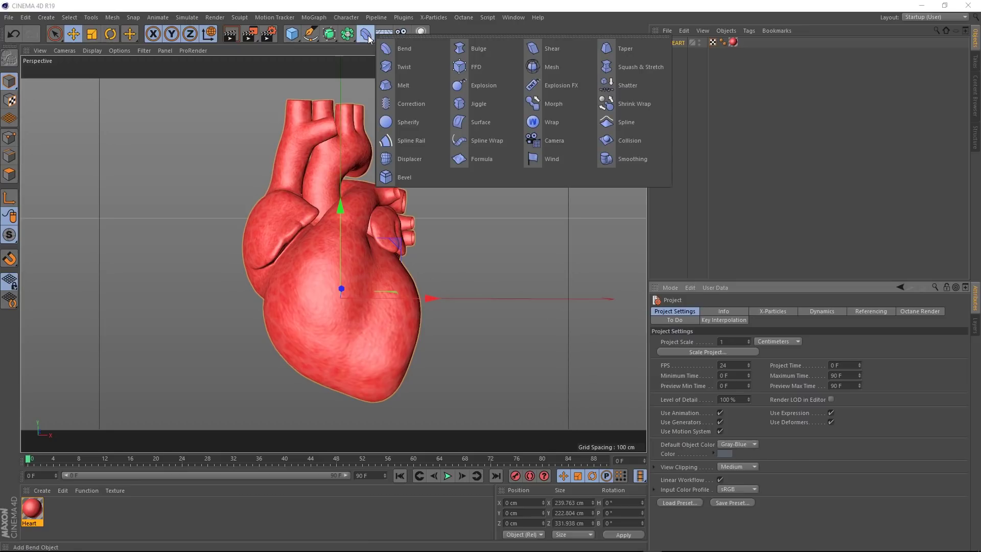
left_click(479, 50, "shift")
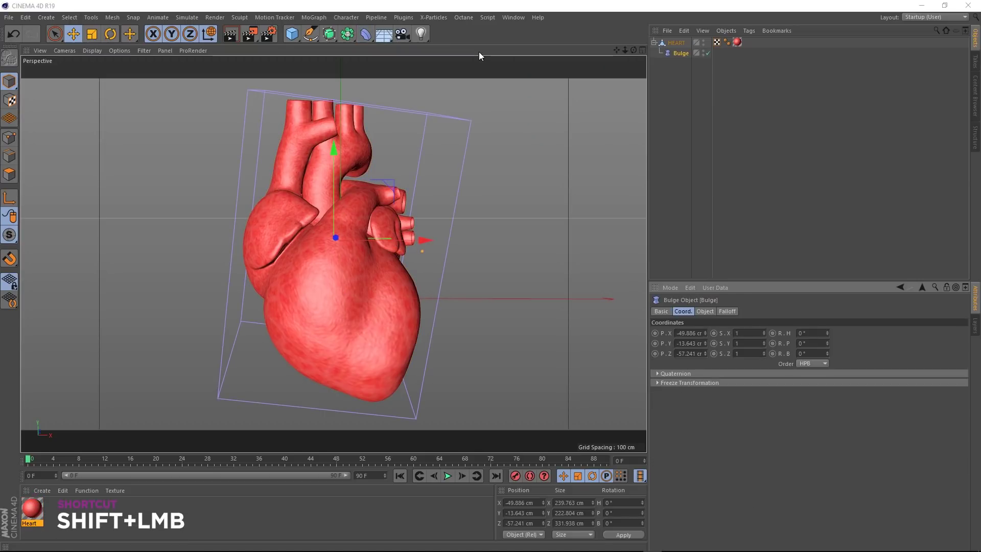
Try a Bulge strength of -15% on the whole heart, and undo it.
left_click(704, 311)
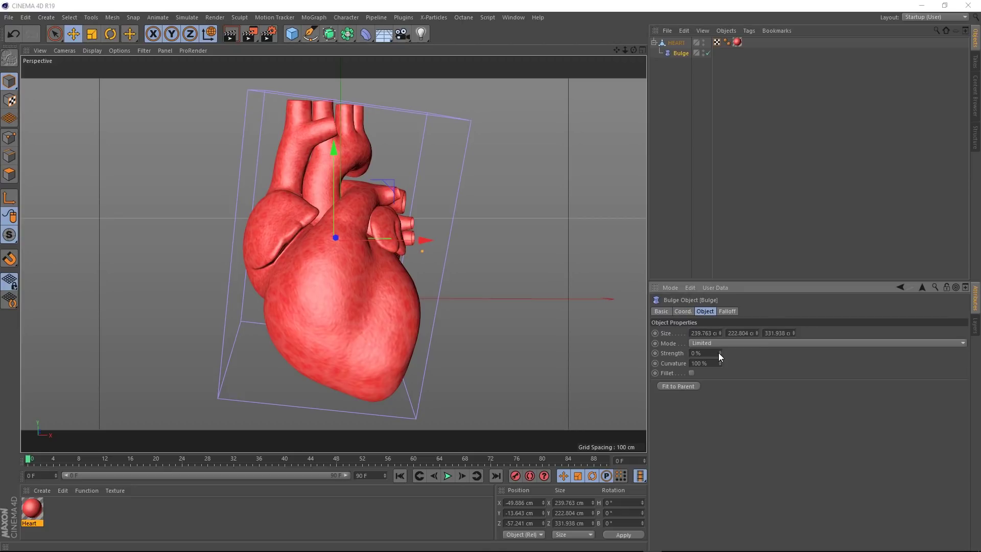
mouse_move(719, 352)
left_mouse_down()
mouse_move(719, 368)
mouse_move(719, 332)
mouse_move(719, 365)
left_mouse_up()
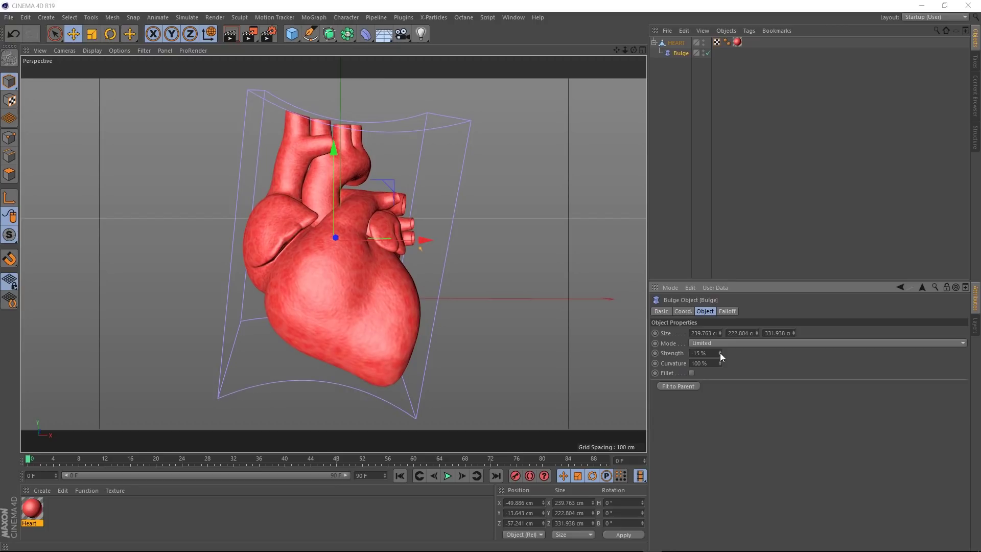
key("ctrl+z")
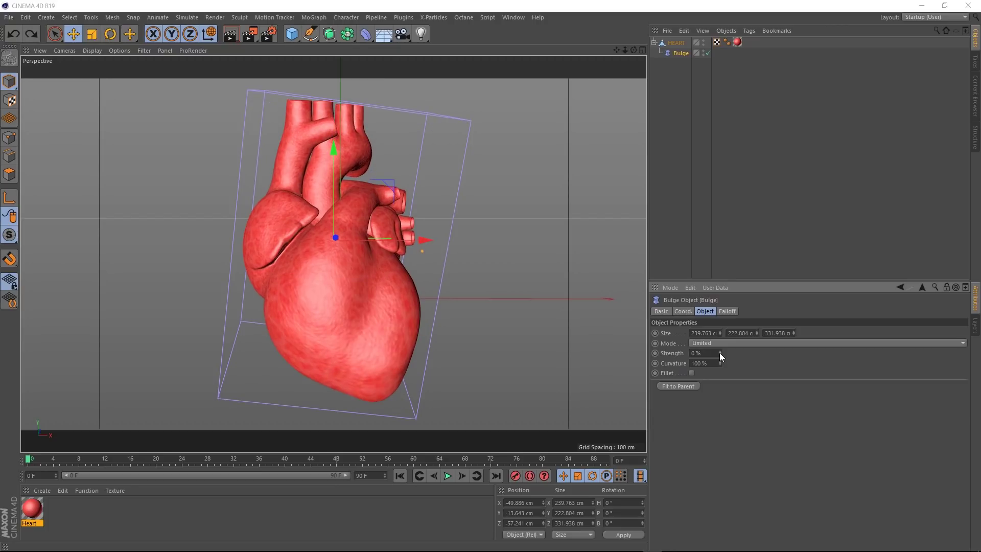
Set the Bulge deformer's falloff shape to Sphere and shift the deformer sideways off the heart.
left_click(728, 311)
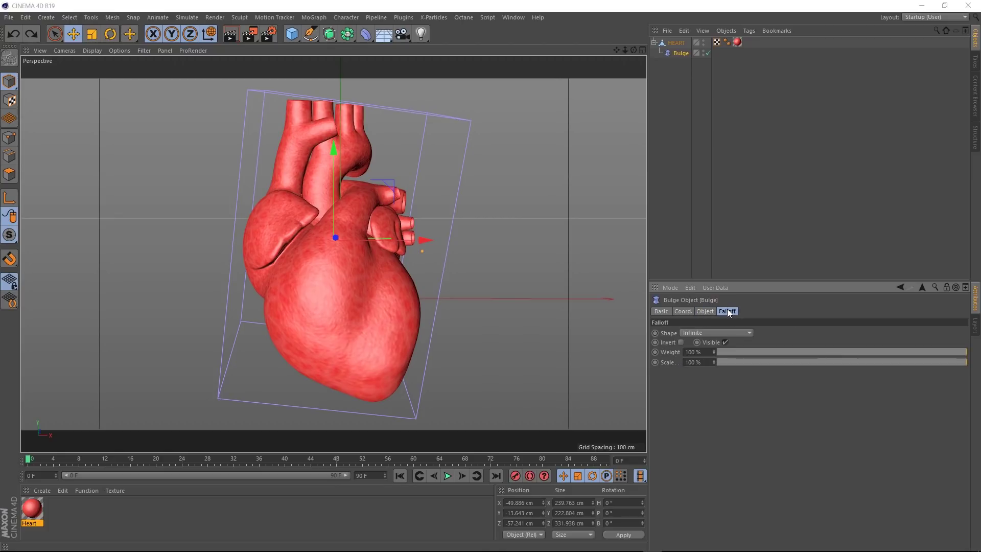
left_click(722, 332)
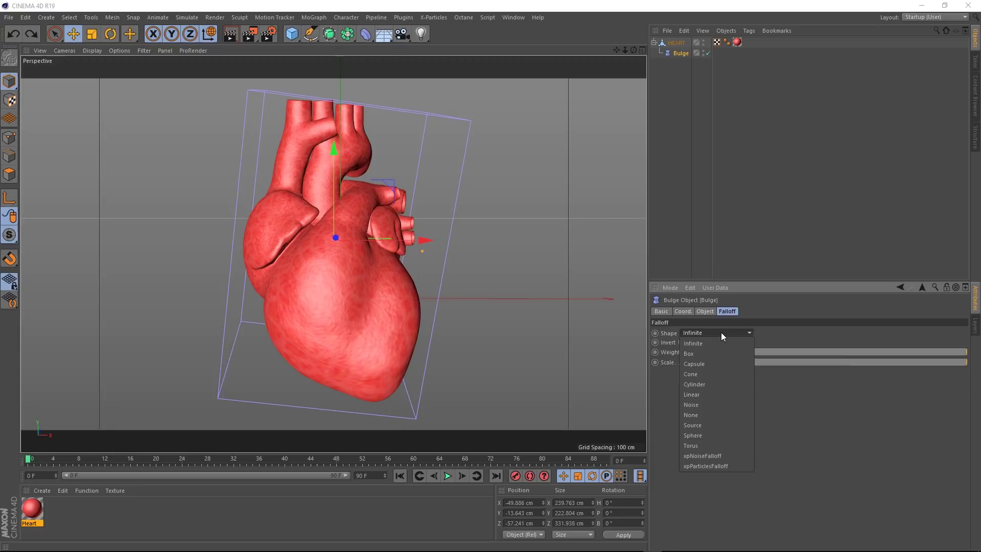
left_click(710, 417)
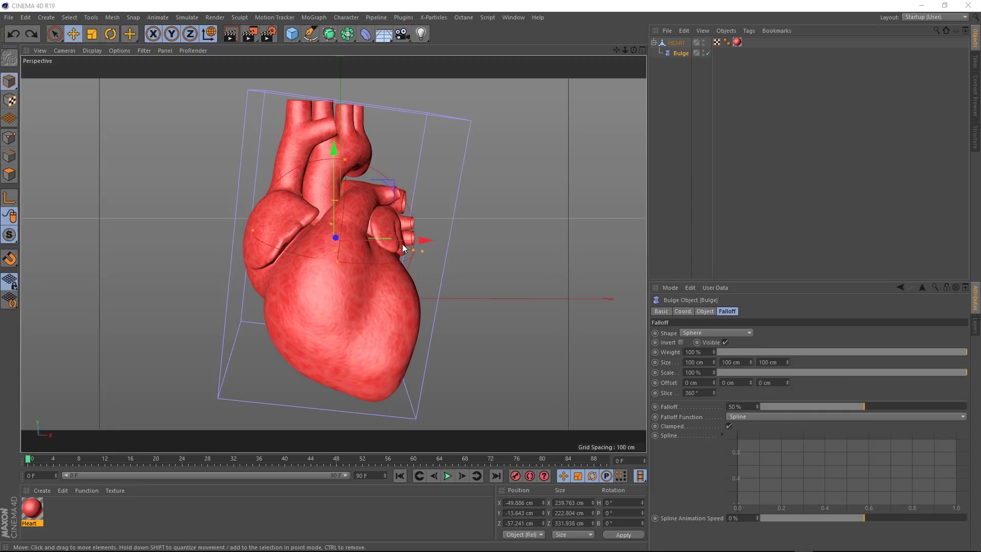
left_click_drag(402, 243, 520, 249)
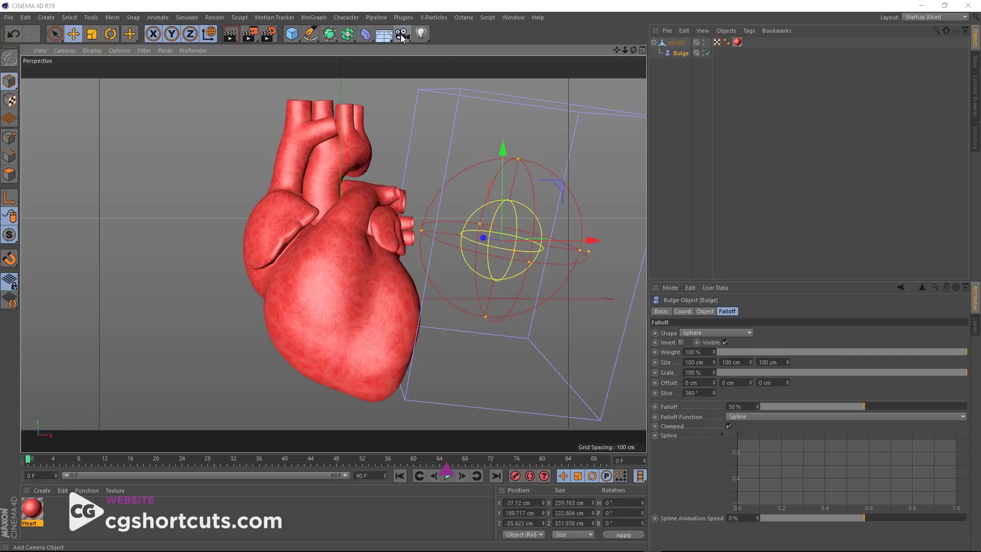
Add a camera that stores the current view, and reposition the Bulge over the heart's lower part at about X 24, Y 36, Z 29 cm.
left_click_drag(402, 36, 428, 47)
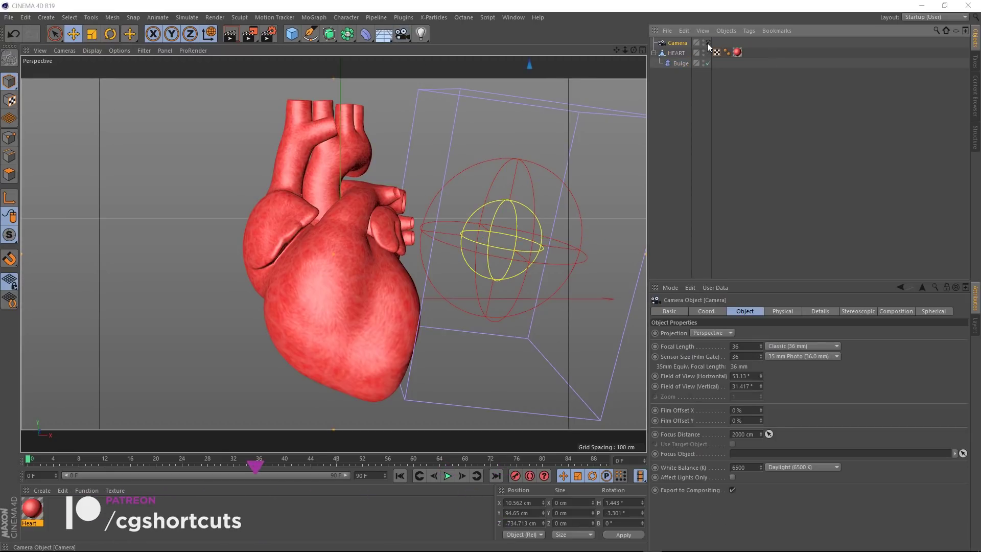
left_click(479, 241)
left_click_drag(479, 241, 513, 326, "alt")
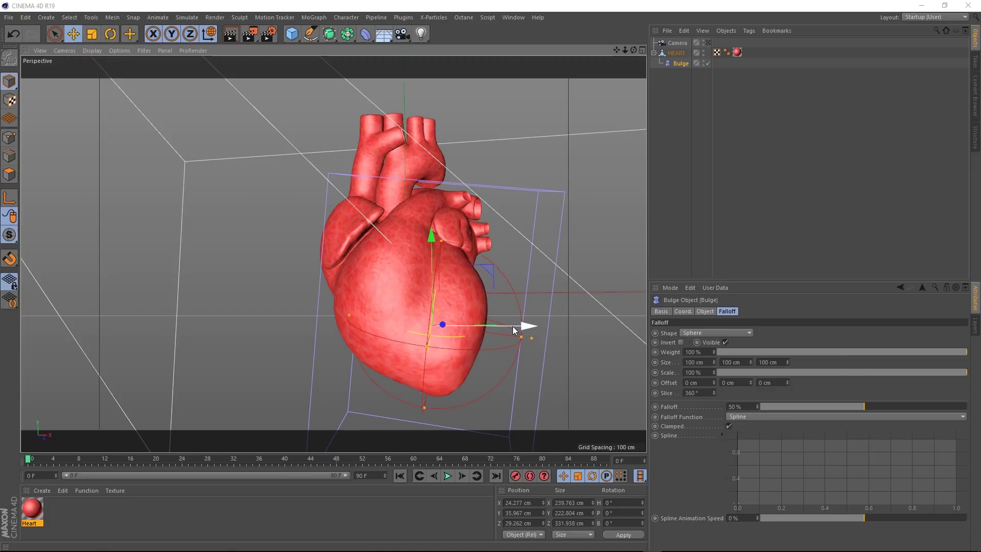
Set the Bulge deformer's strength to 20%.
left_click(705, 312)
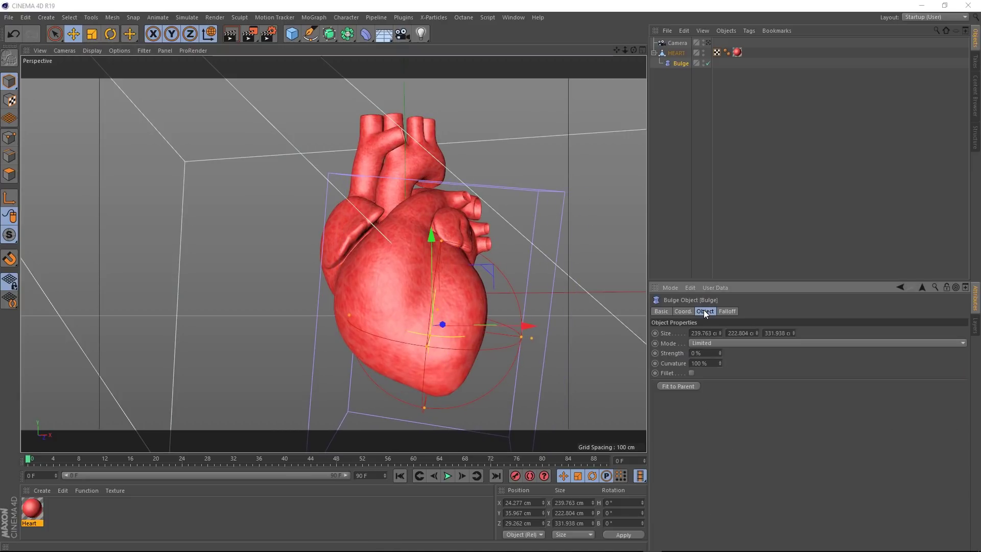
mouse_move(720, 353)
left_mouse_down()
mouse_move(728, 349)
mouse_move(724, 370)
mouse_move(725, 350)
left_mouse_up()
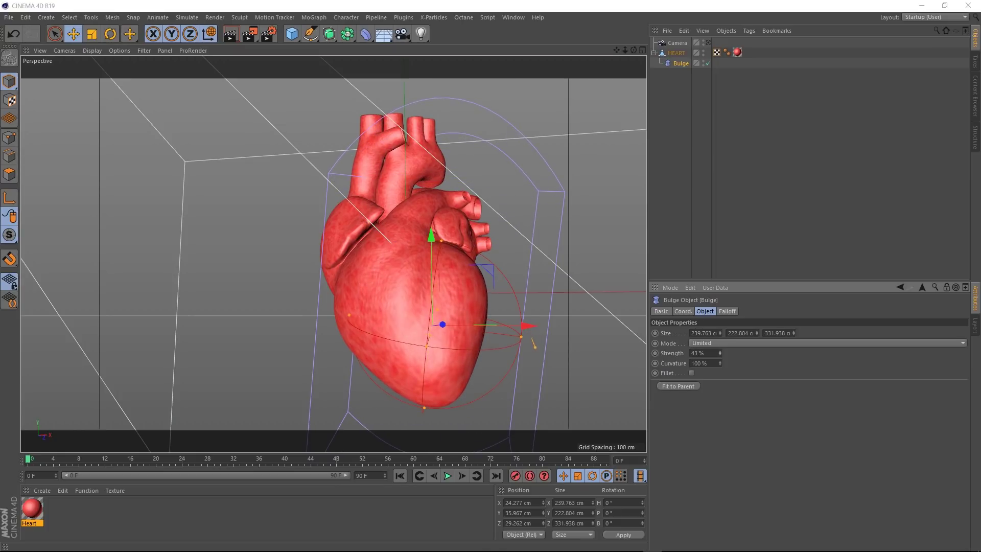
double_click(698, 353)
type("20")
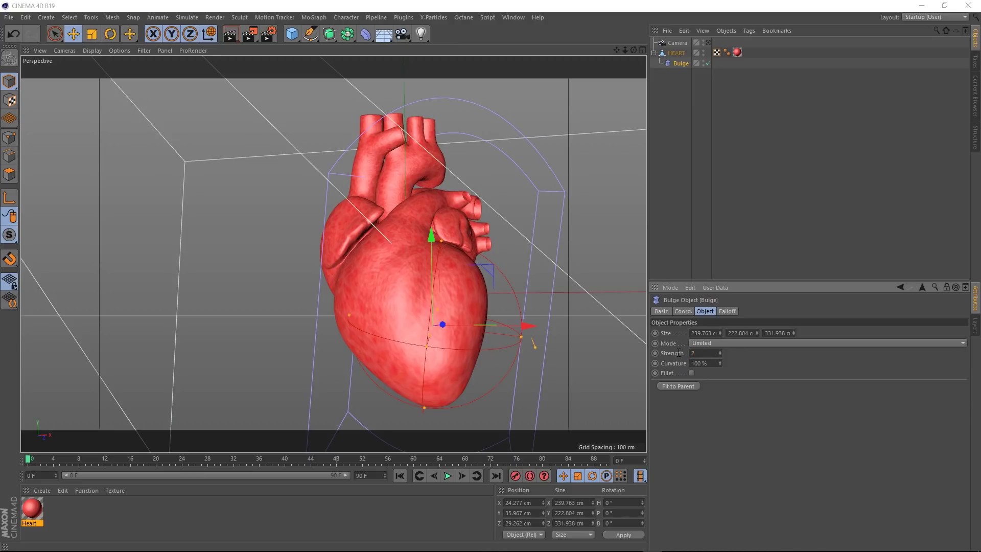
key("Return")
Rotate the Bulge deformer to follow the slant of the heart, at about H -20°, P 39°, B 17°.
left_click_drag(482, 347, 298, 330, "alt")
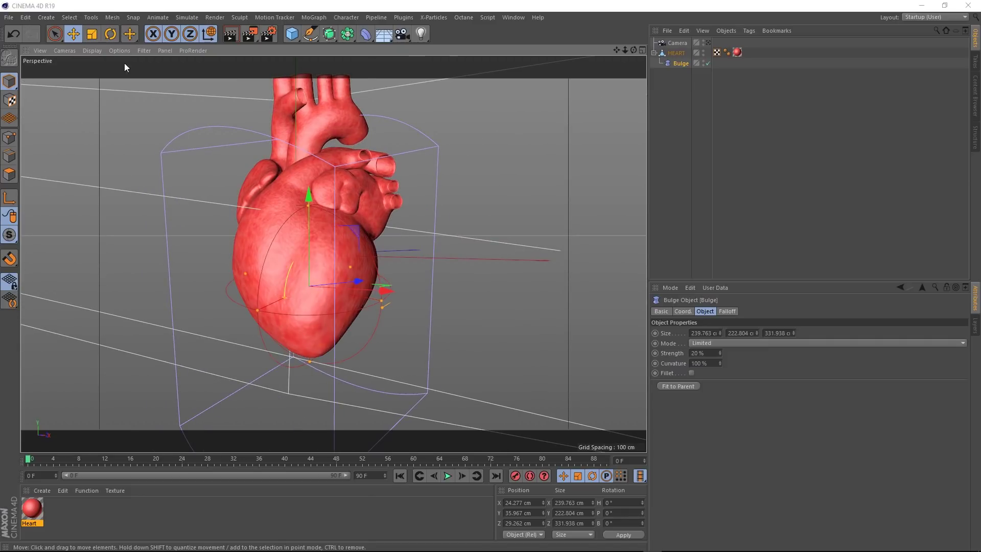
left_click(110, 34)
left_click_drag(292, 239, 309, 201)
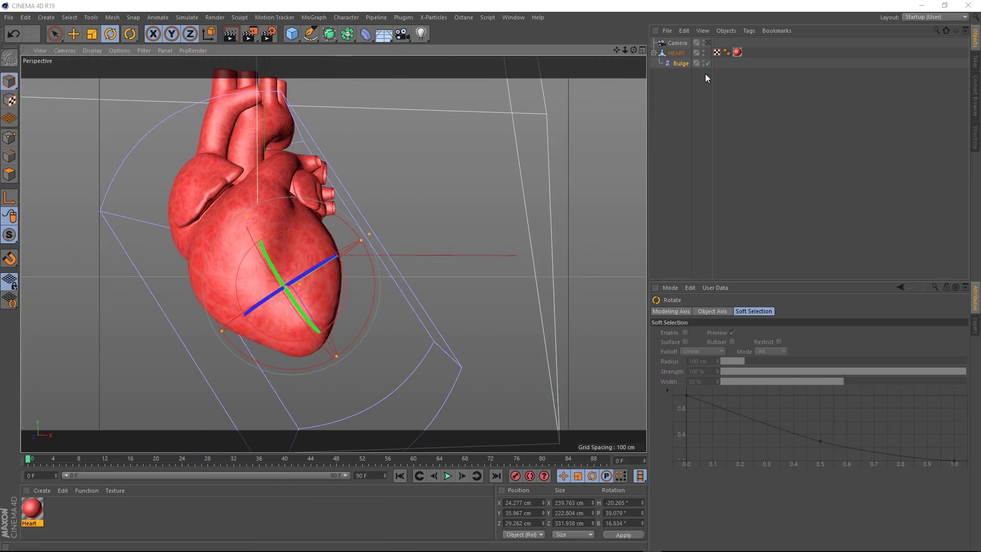
Test another strength on the rotated Bulge deformer and undo the change.
left_click(681, 63)
left_click_drag(719, 352, 720, 357)
key("ctrl+z")
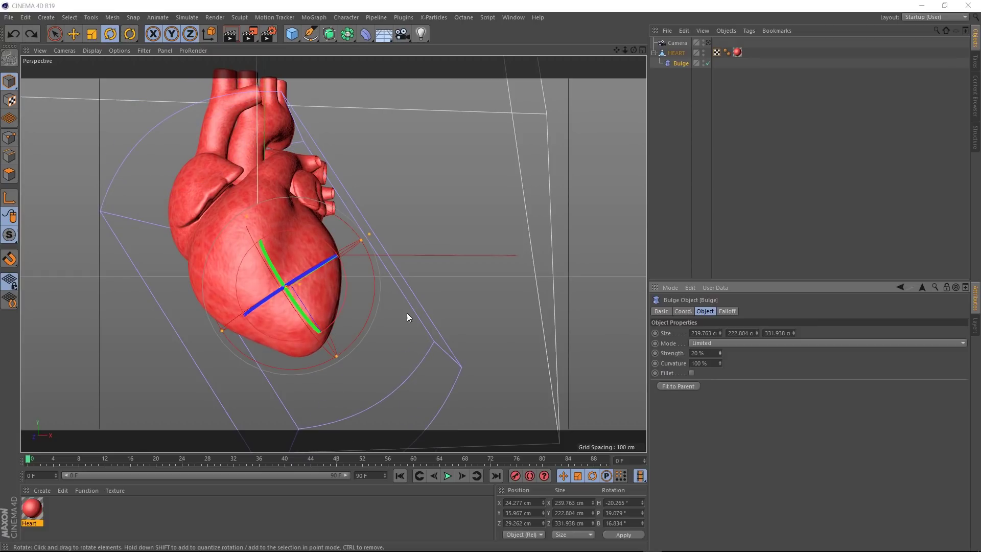
Enlarge the spherical falloff slightly and move the Bulge deformer to about X 23.5, Y 23.2, Z 31 cm.
left_click_drag(407, 313, 352, 343, "alt")
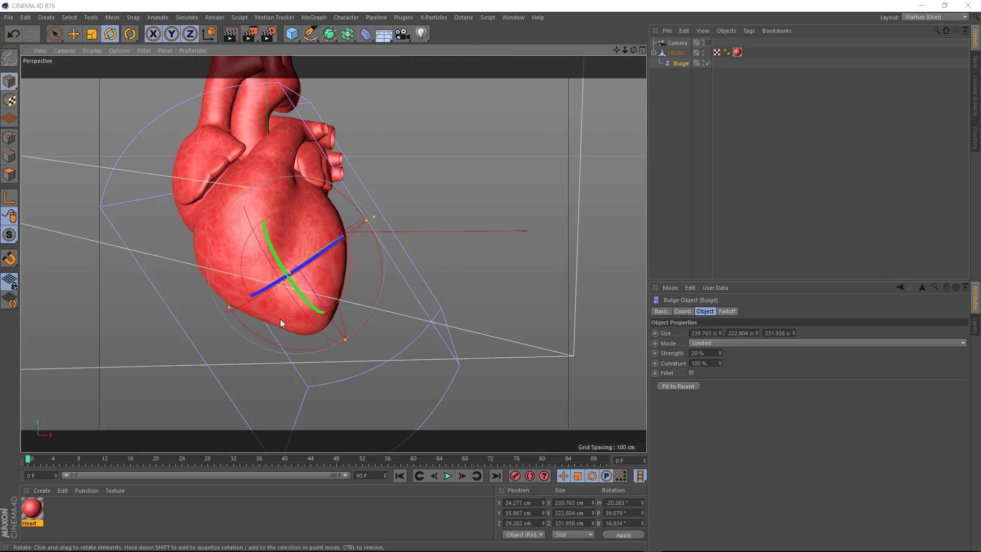
left_click_drag(215, 312, 218, 311)
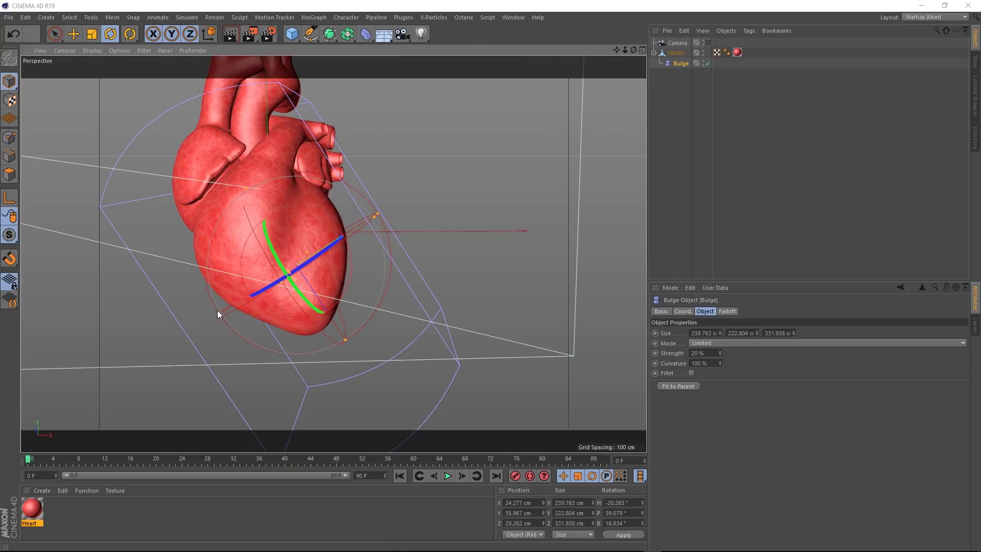
left_click(74, 34)
mouse_move(340, 261)
left_mouse_down()
mouse_move(355, 259)
mouse_move(338, 263)
left_mouse_up()
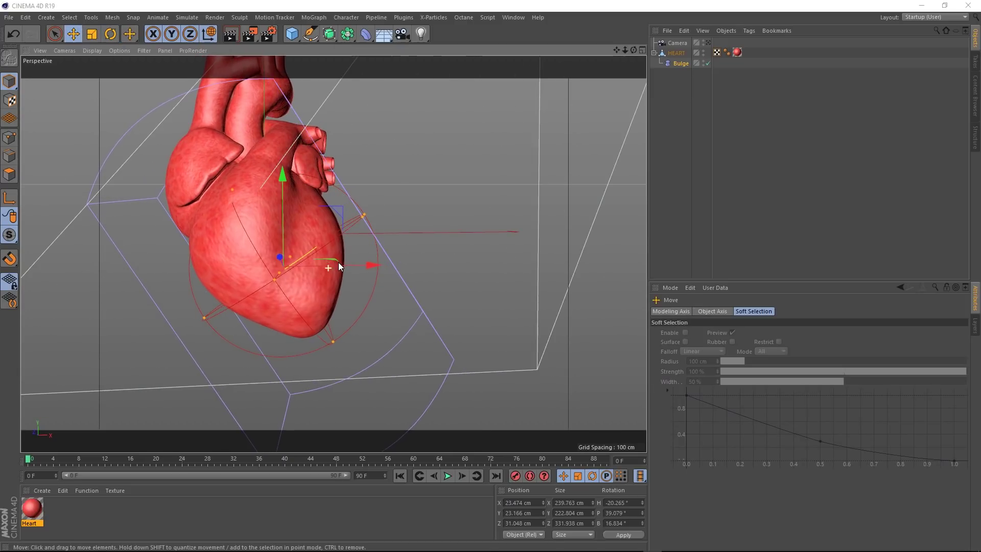
Return to the stored camera view and keyframe the Bulge strength of 20% at frame 11.
left_click(708, 43)
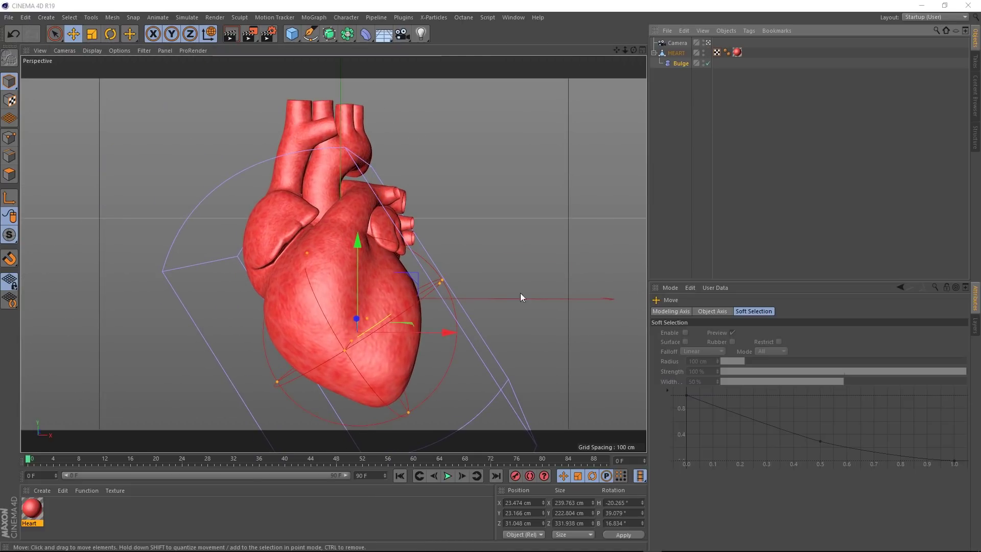
left_click(101, 460)
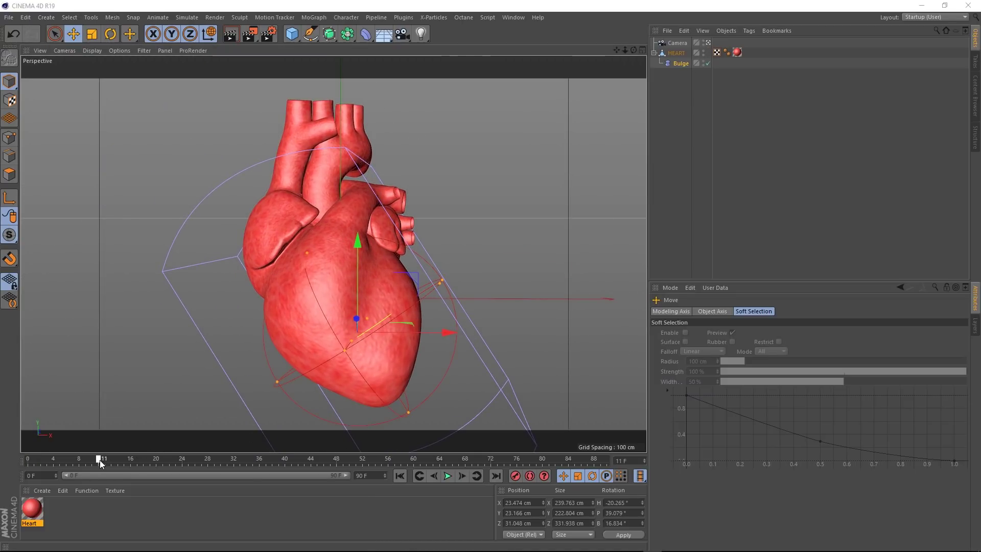
left_click(679, 63)
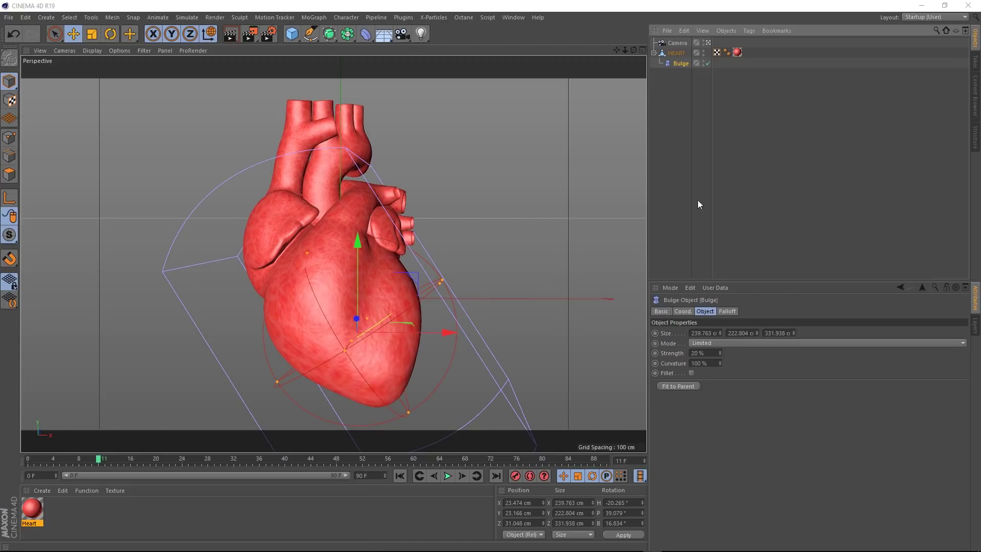
left_click(654, 353)
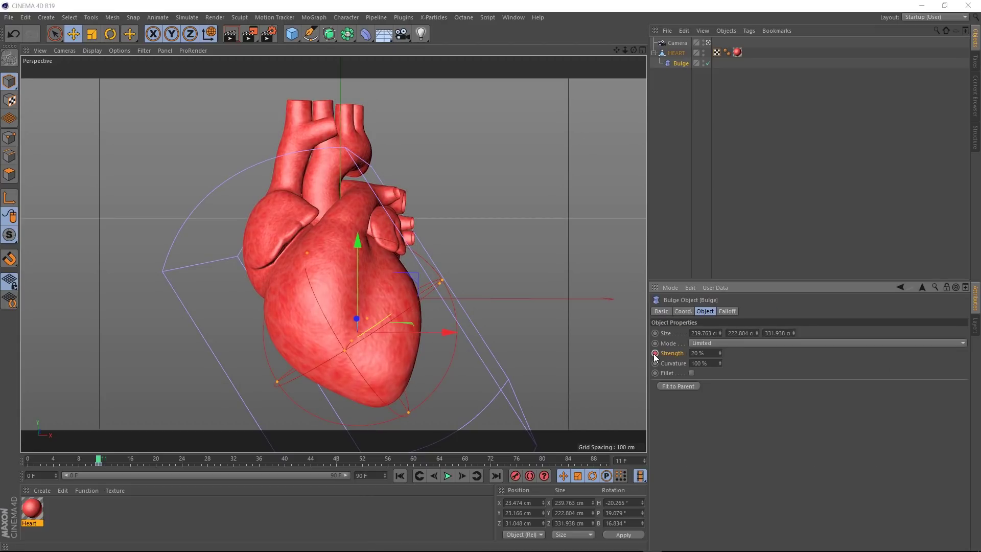
Keyframe the Bulge strength at 0% on frame 6.
left_click(73, 459)
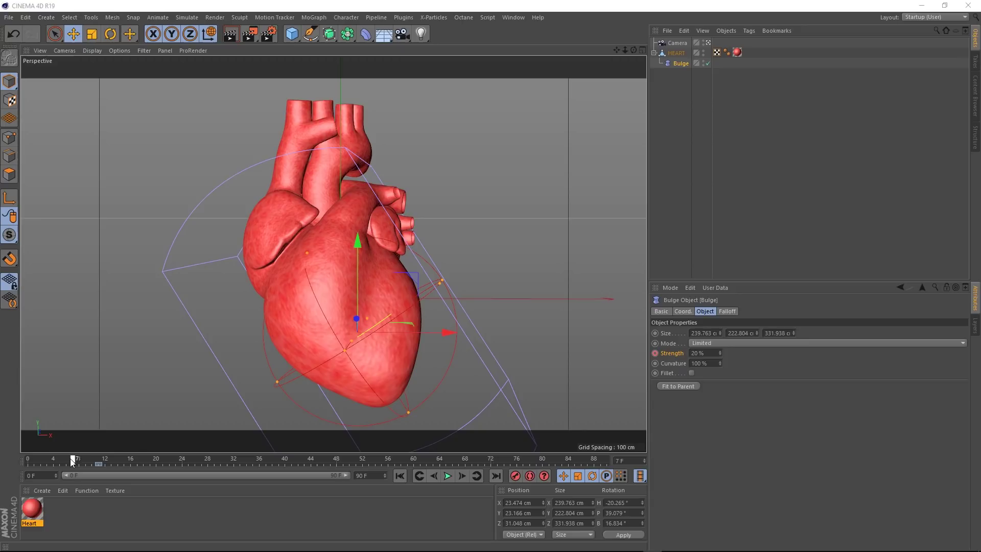
left_click_drag(72, 459, 66, 460)
double_click(698, 353)
type("0")
key("Return")
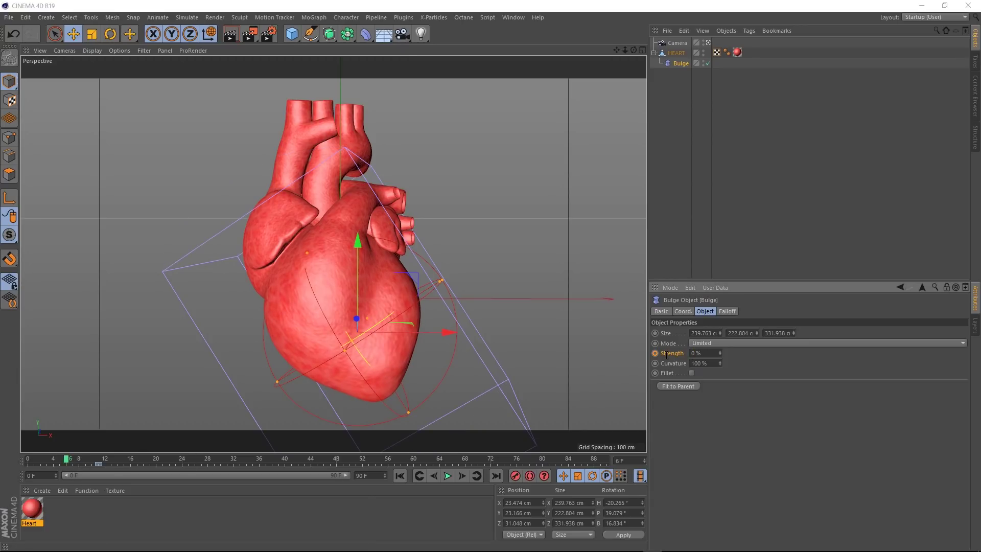
left_click(655, 353, "ctrl")
Keyframe the Bulge strength at 0% on frame 15.
left_click(127, 461)
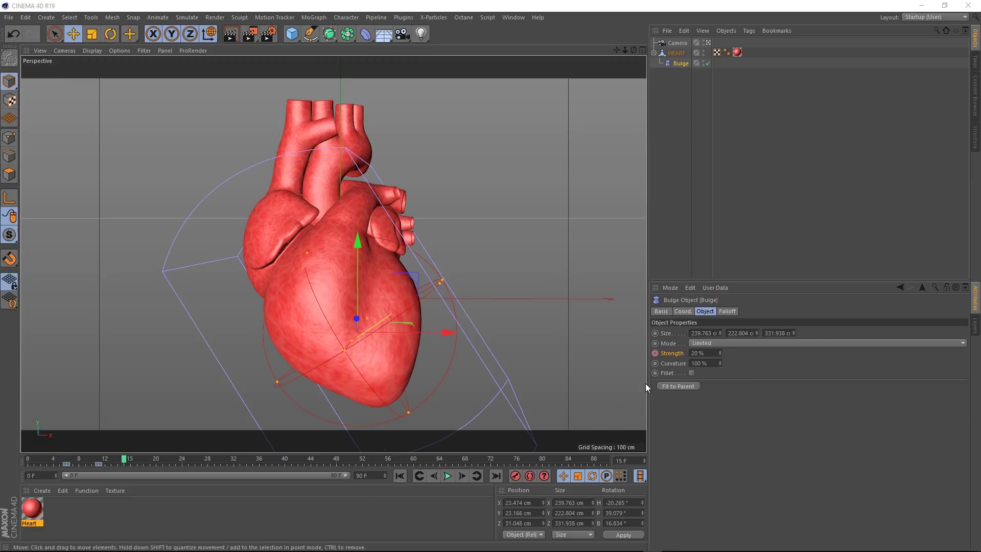
double_click(697, 353)
type("0")
key("Return")
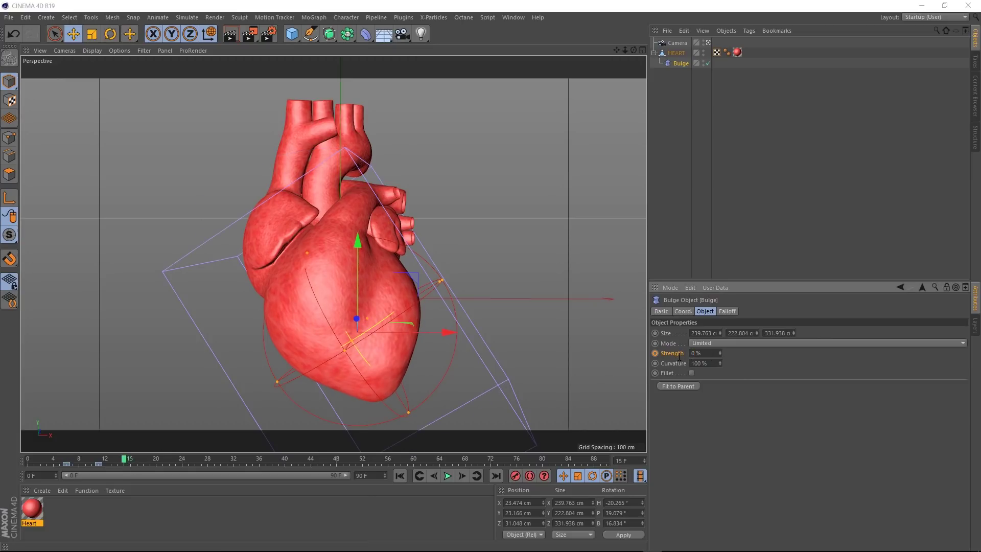
left_click(655, 353, "ctrl")
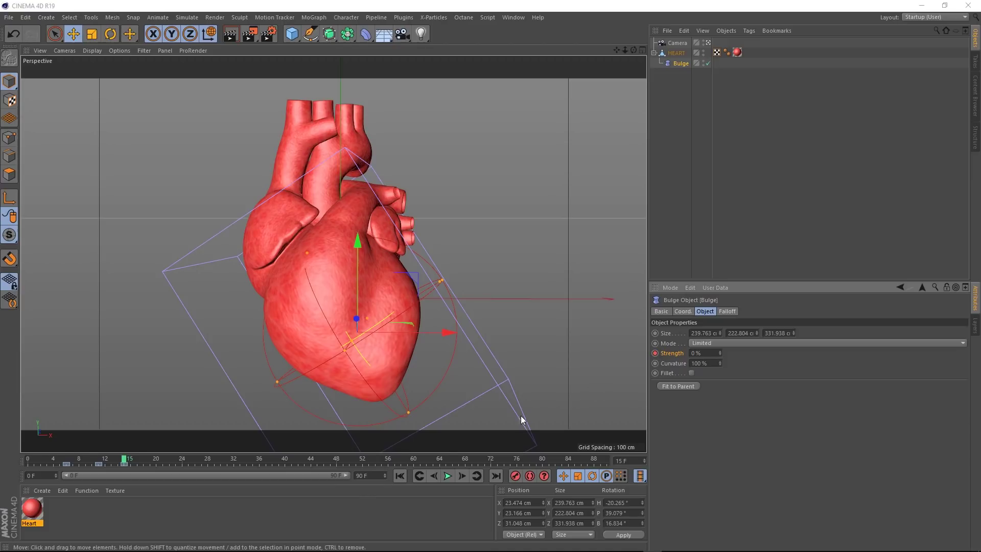
Set the timeline's end to frame 35 and play the heartbeat animation from the start.
left_click_drag(374, 475, 347, 475)
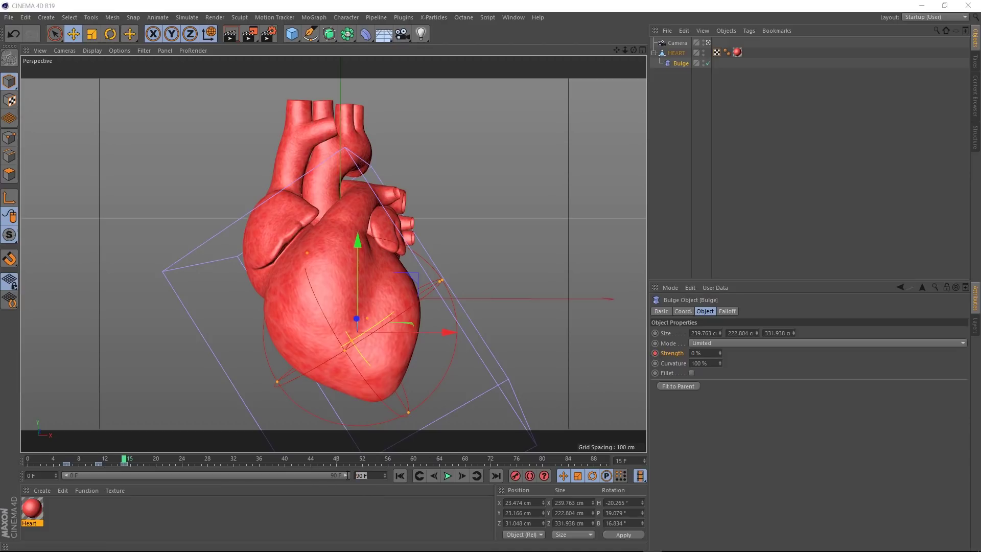
type("35")
key("Return")
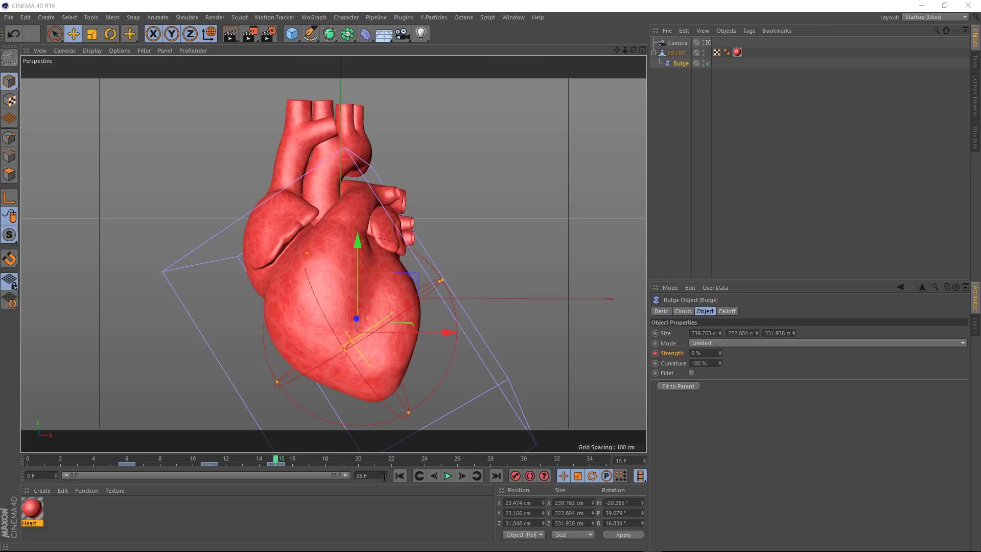
left_click(397, 476)
left_click(448, 476)
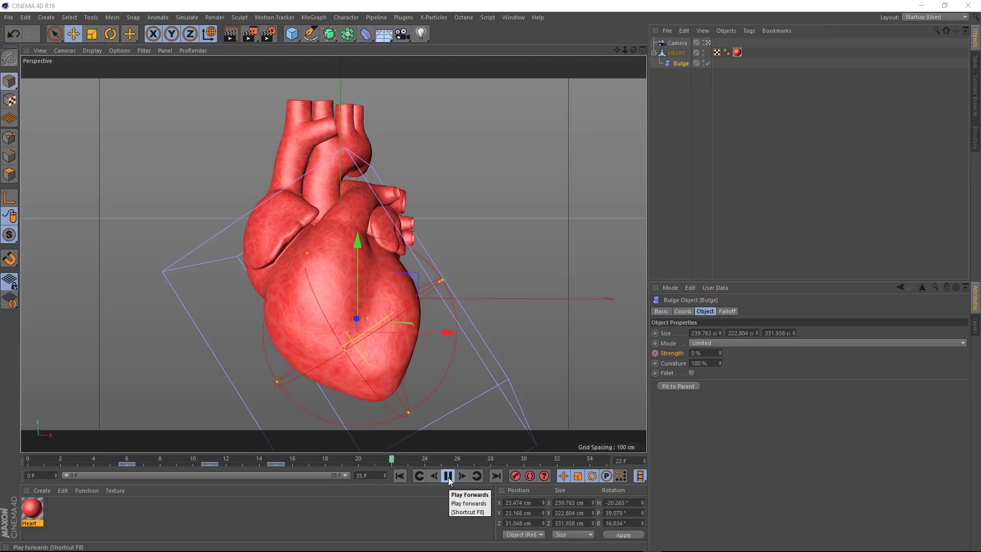
Rewind the animation to frame 0 and add a Jiggle deformer to the HEART object, placed below the Bulge deformer.
left_click(448, 476)
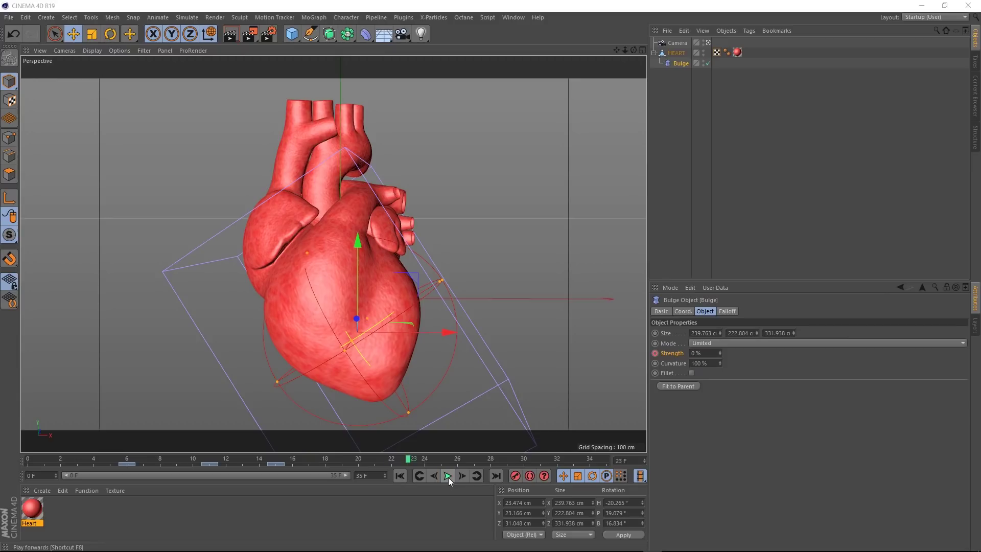
left_click(398, 474)
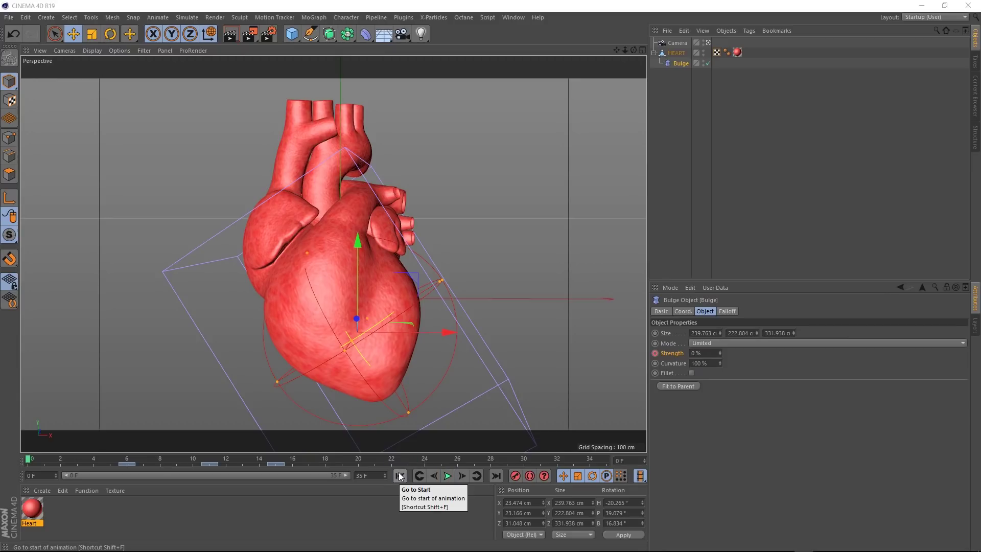
left_click(674, 55)
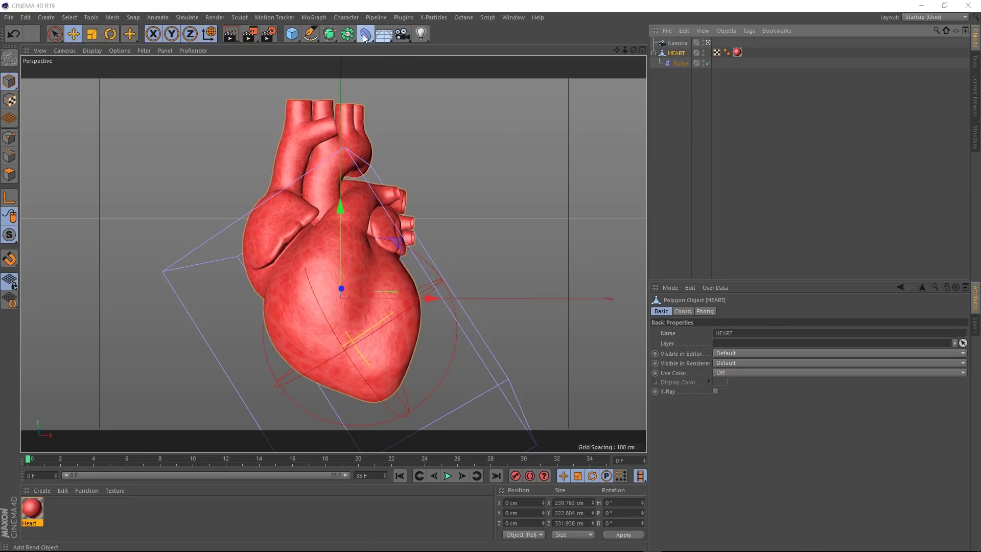
left_click(364, 36)
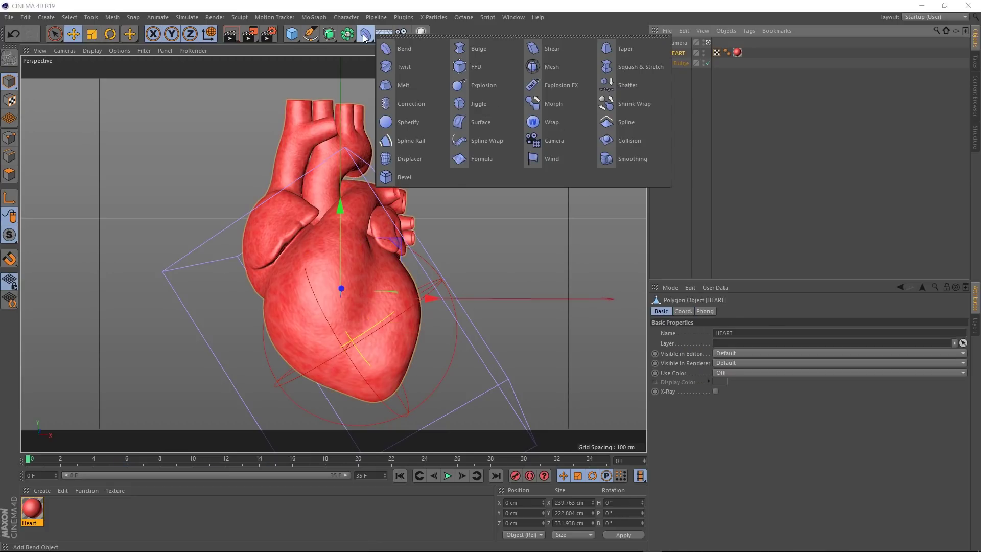
left_click(471, 105)
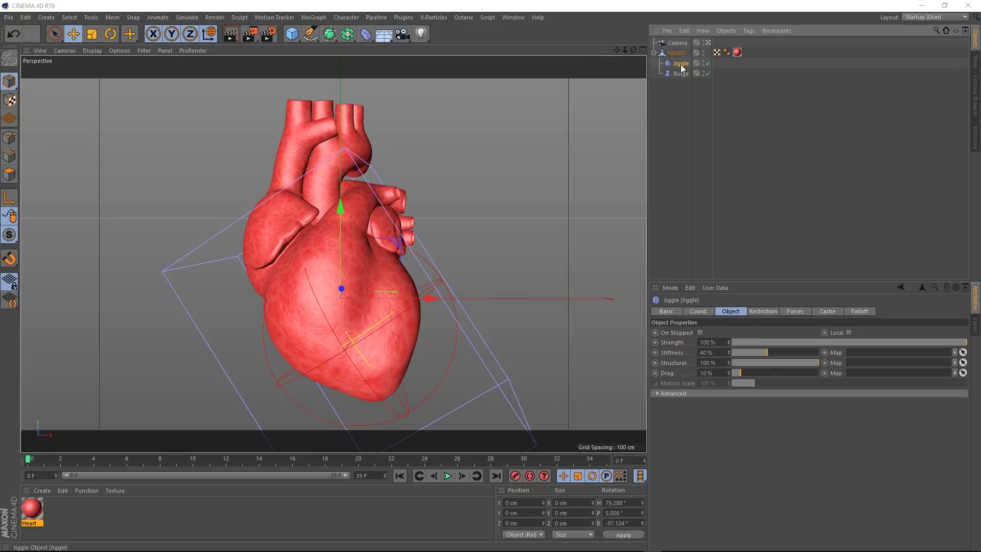
left_click_drag(680, 63, 680, 79)
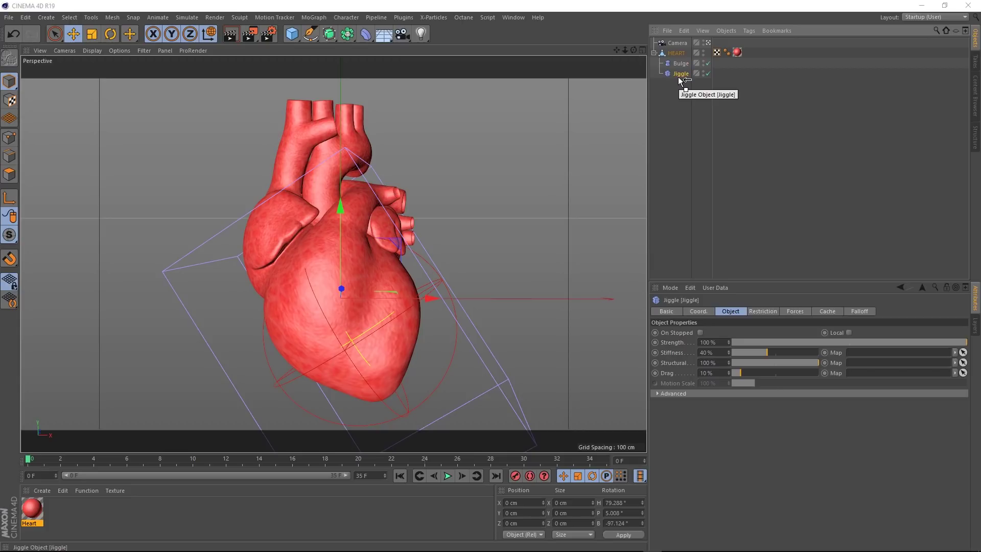
Preview the heartbeat with the Jiggle deformer and set its Stiffness to 100% and Structural to 94%.
left_click(447, 477)
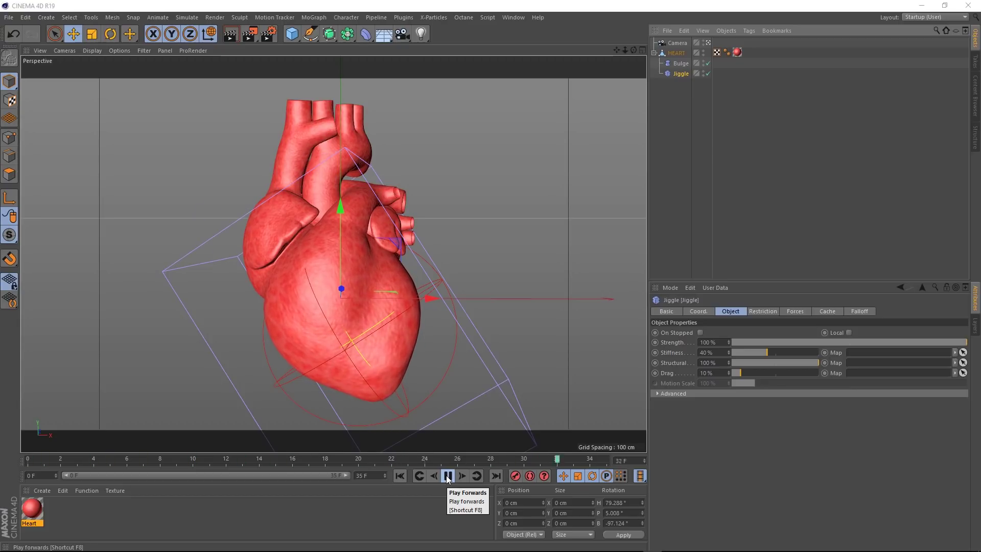
left_click(447, 475)
left_click(402, 476)
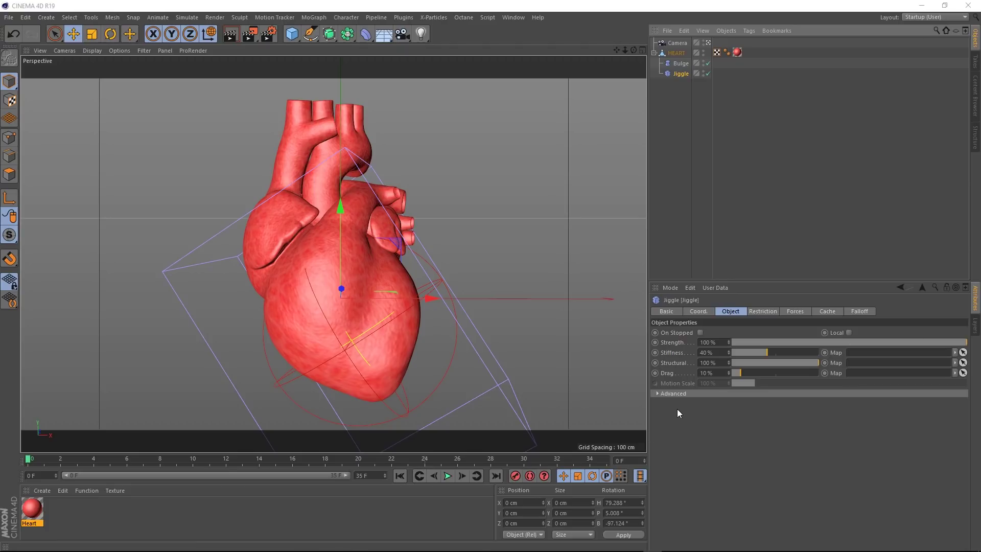
left_click_drag(775, 352, 815, 352)
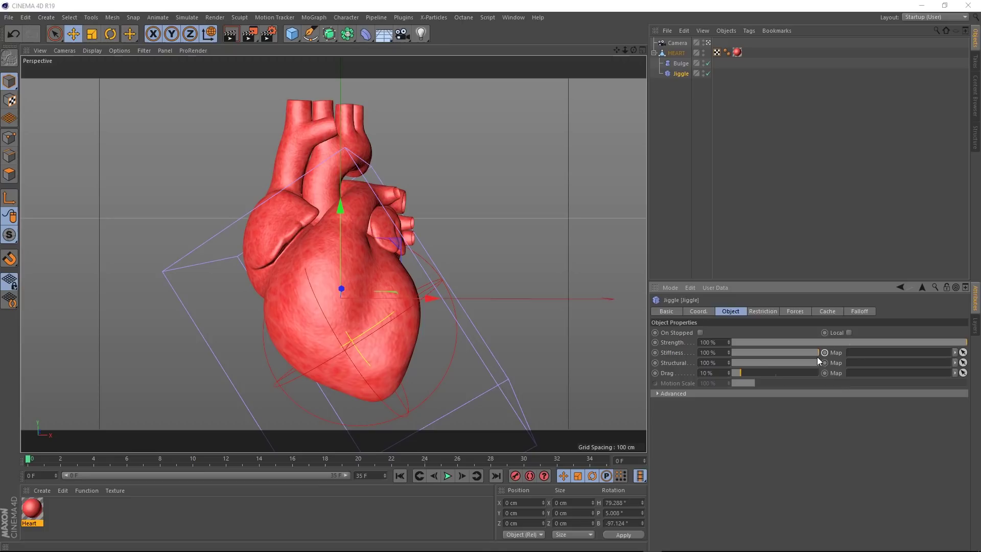
left_click(815, 362)
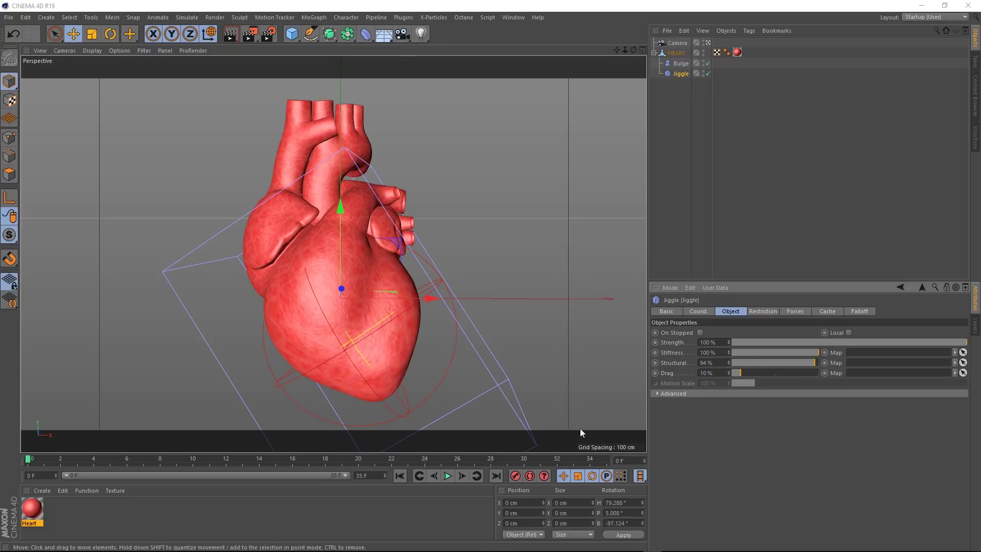
Play the adjusted heartbeat with the deformers temporarily hidden in the viewport and nothing selected.
left_click(447, 480)
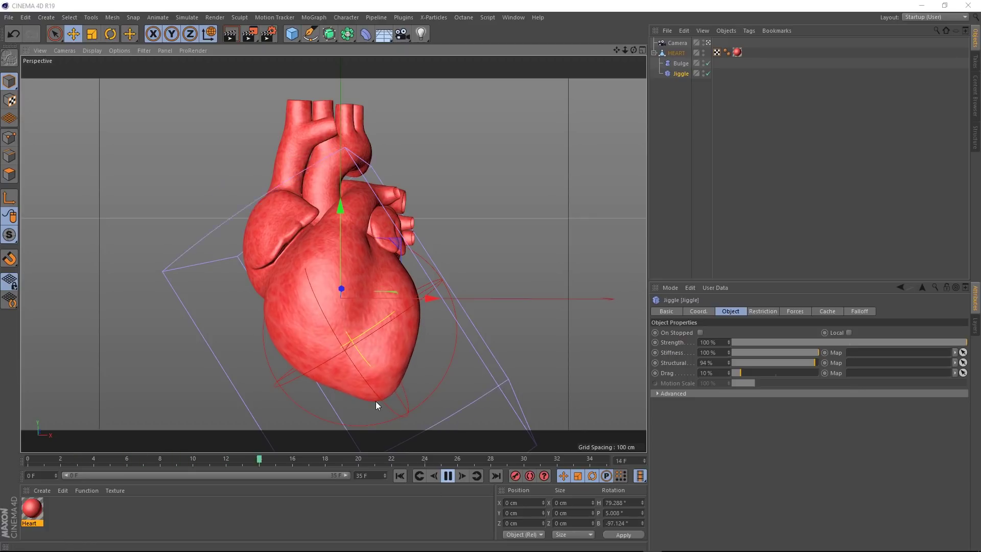
left_click(147, 52)
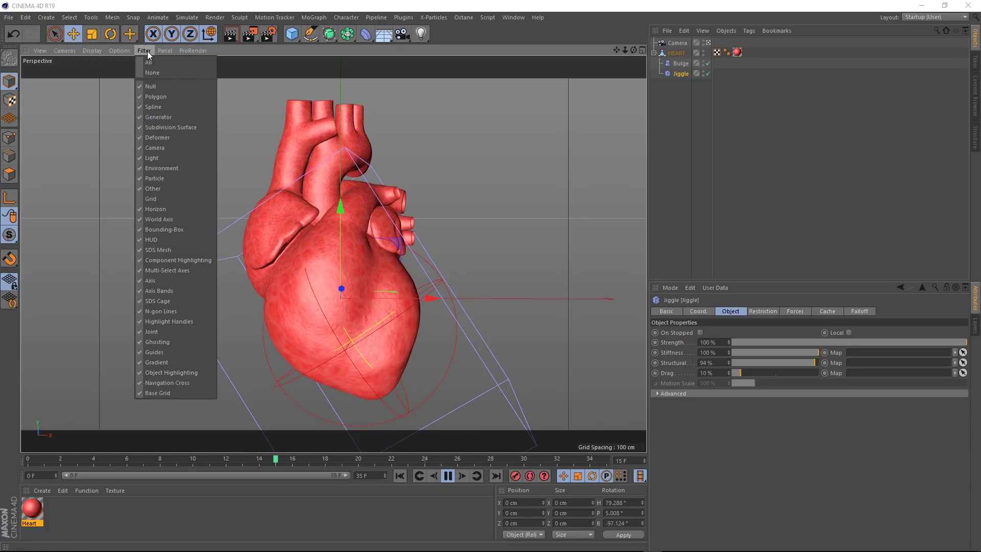
left_click(154, 138)
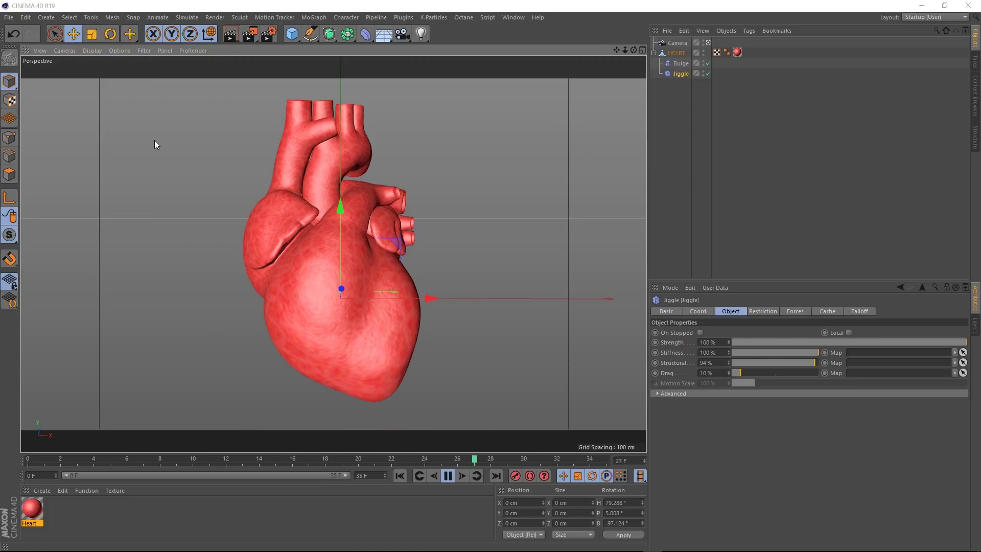
left_click(769, 192)
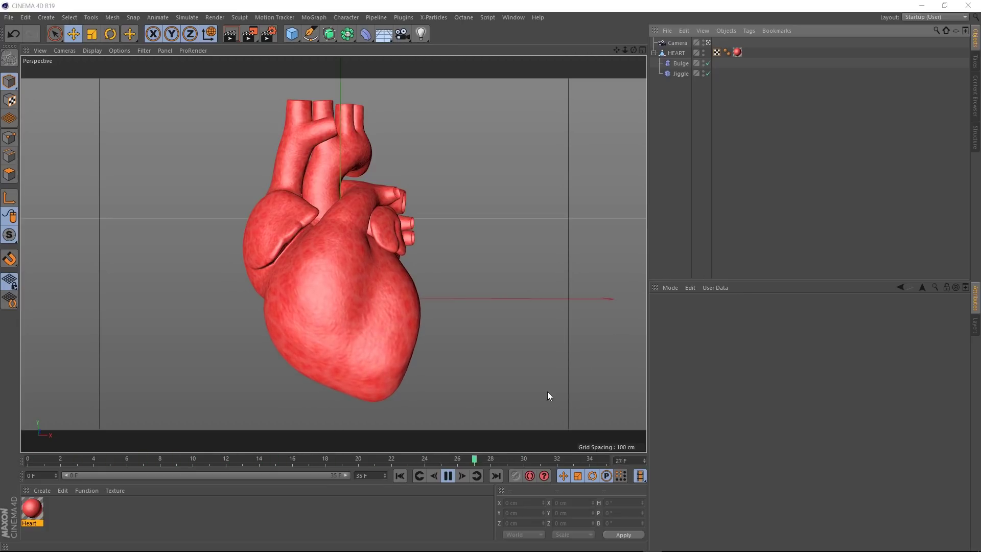
left_click(448, 475)
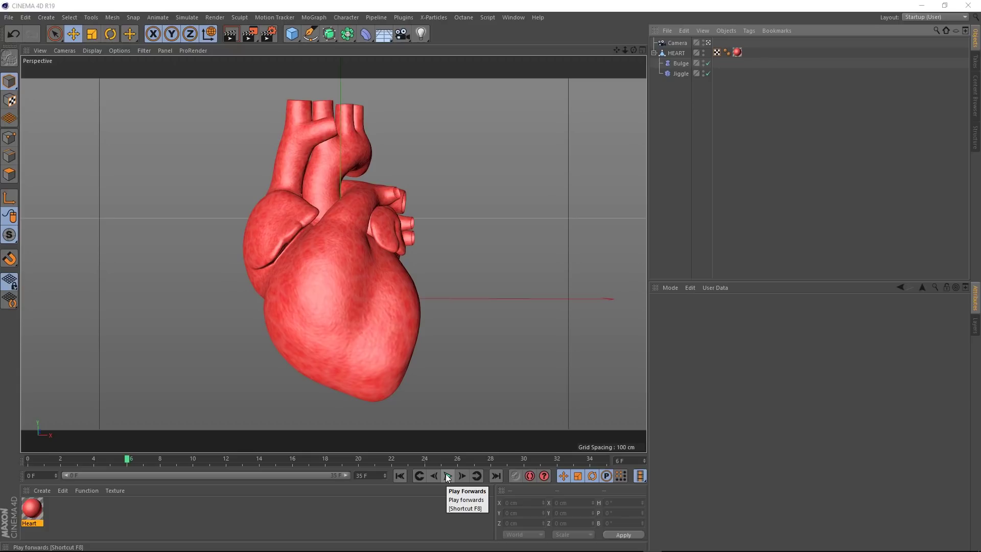
left_click(399, 475)
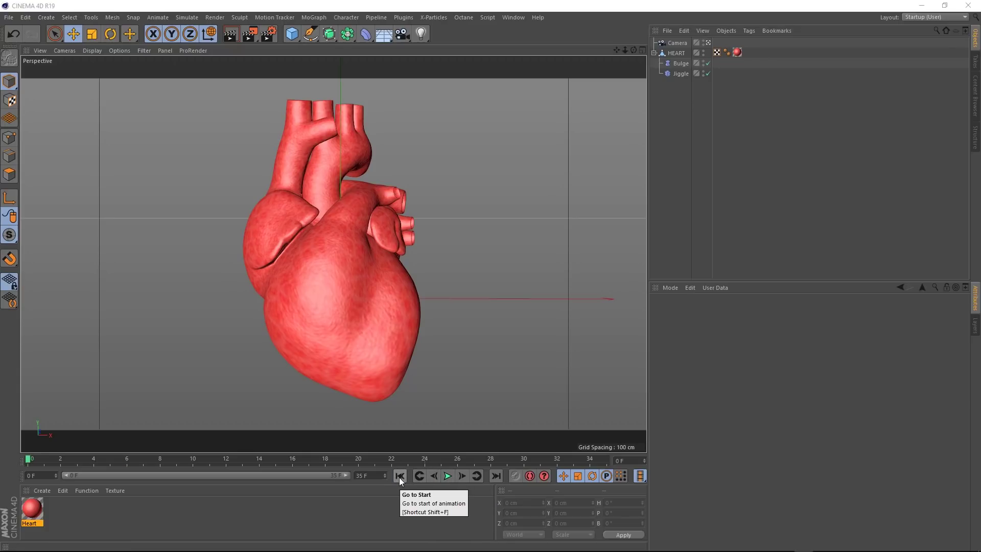
left_click(144, 50)
left_click(155, 137)
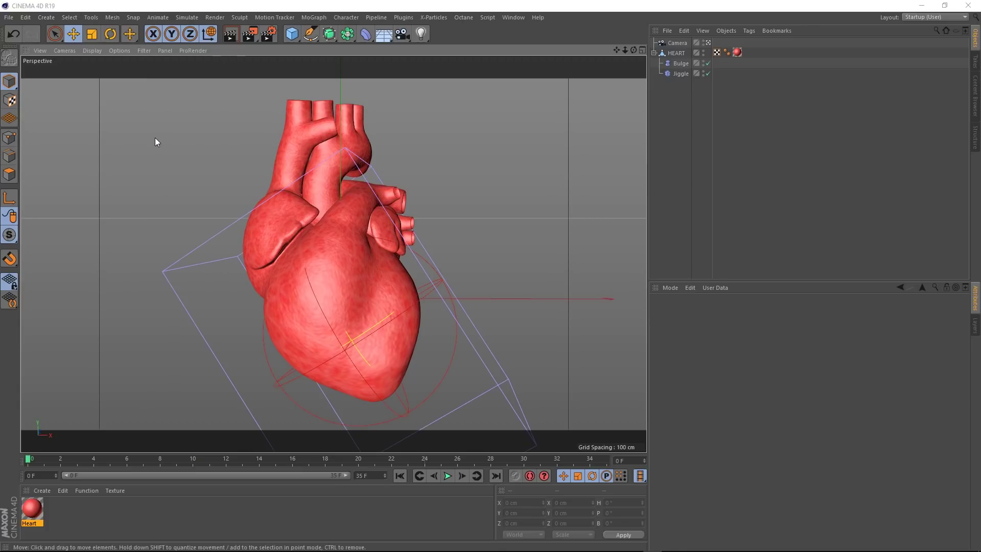
Duplicate the Bulge deformer, moving the copy about 105 cm up and 100 cm left, and shrink its spherical falloff around the heart's upper-left lobe.
left_click(678, 63)
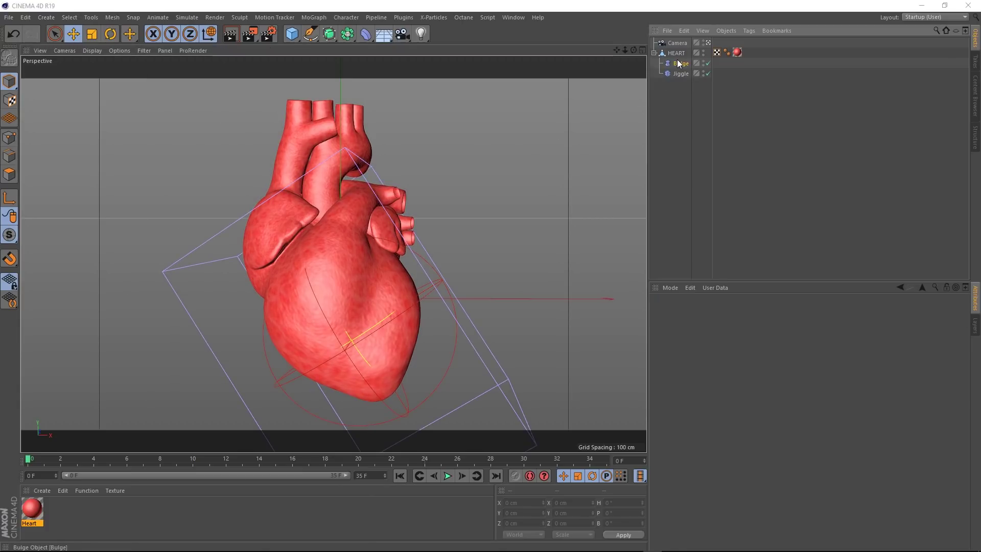
left_click_drag(680, 65, 679, 60, "ctrl")
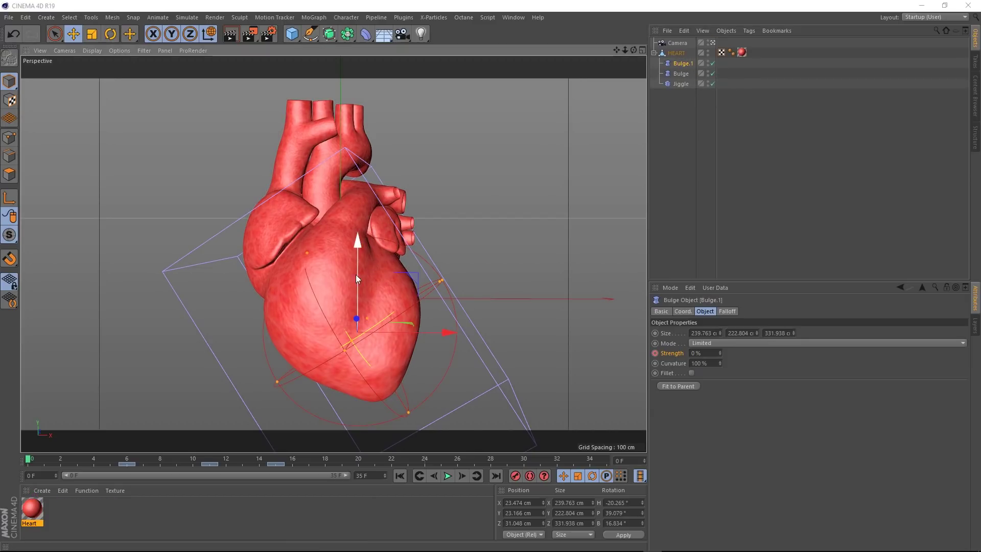
left_click_drag(355, 274, 353, 193)
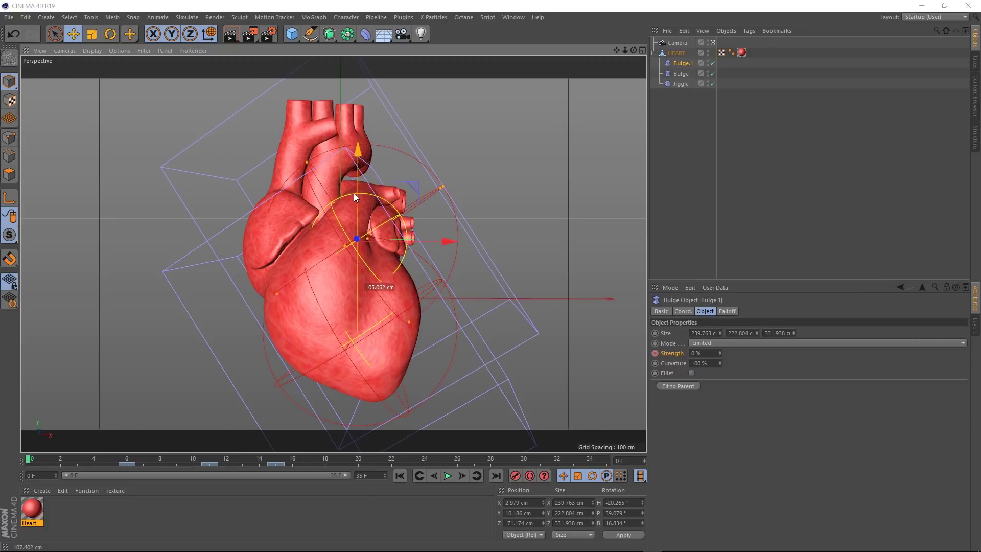
left_click_drag(429, 243, 343, 247)
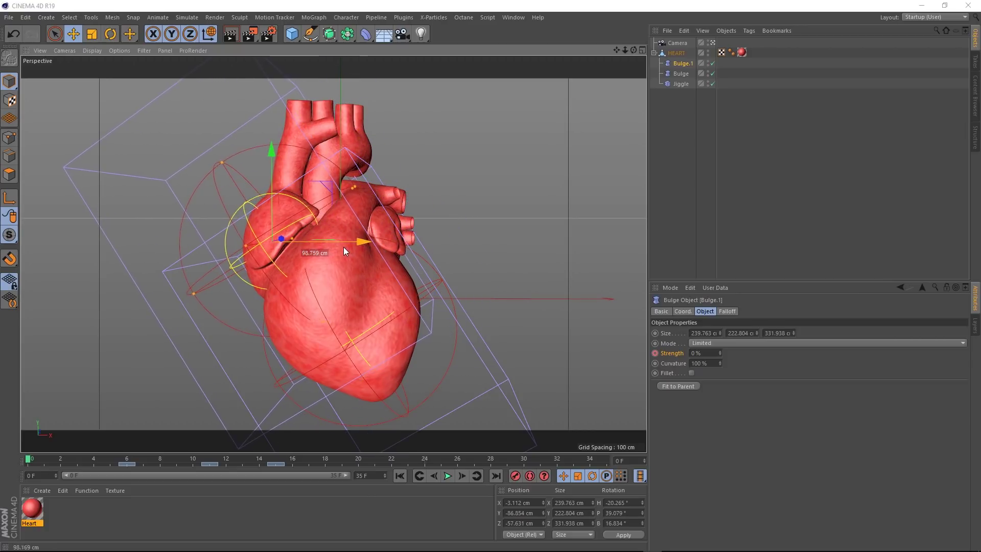
left_click_drag(356, 186, 328, 211)
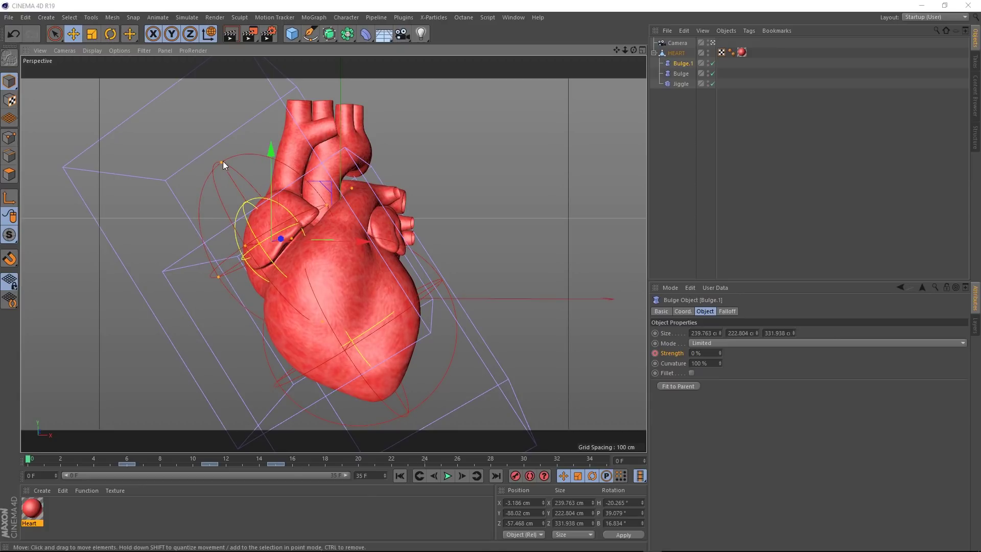
left_click_drag(221, 162, 238, 195)
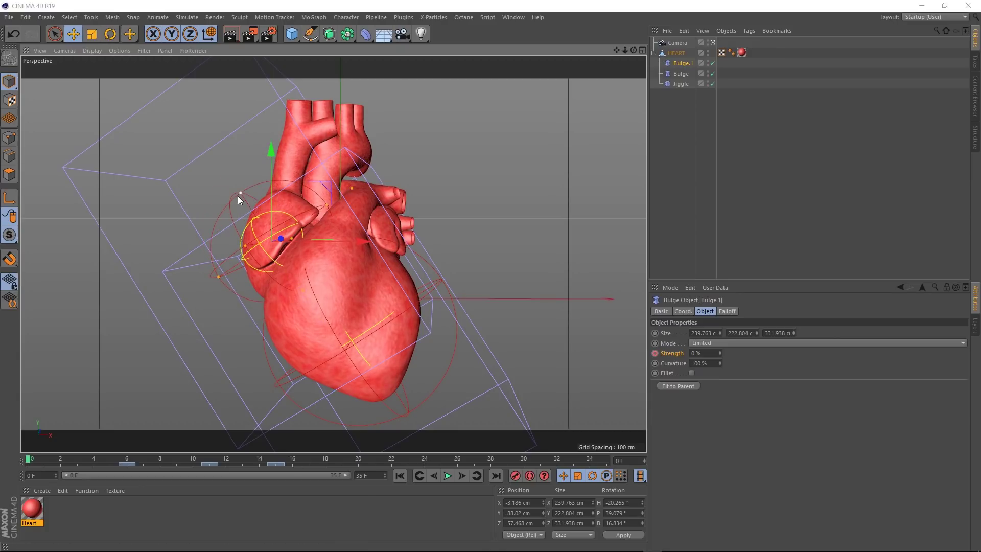
Set the duplicated Bulge deformer's Strength to -15% at frame 11.
left_click(209, 460)
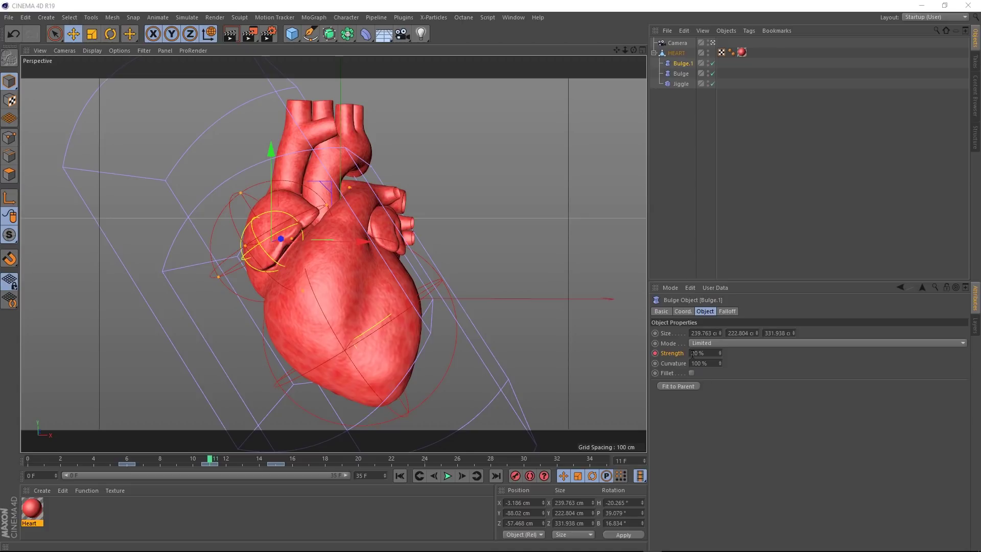
left_click_drag(692, 353, 708, 353)
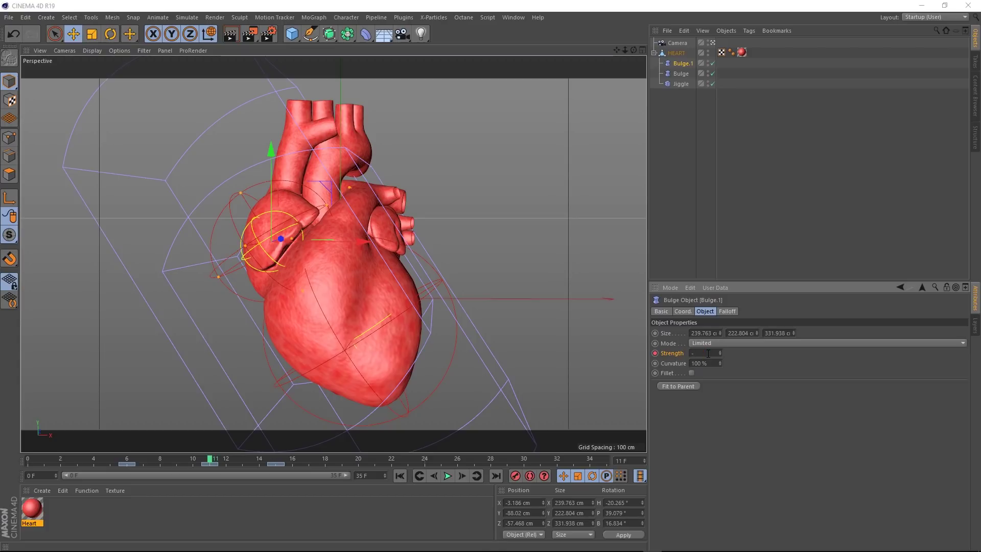
key("Return")
Disable the original Bulge deformer and play the animation to check the duplicate's effect on its own.
left_click(712, 73)
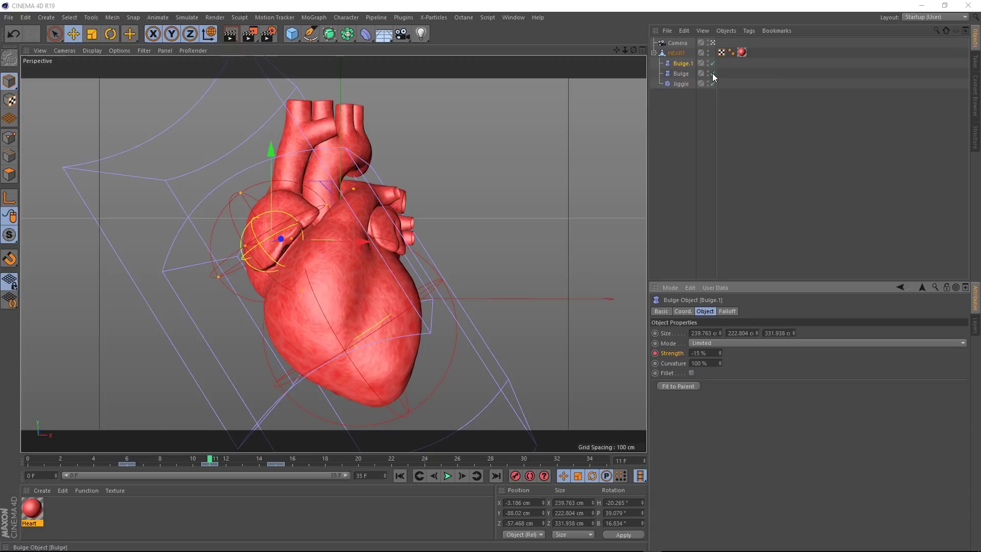
left_click(447, 475)
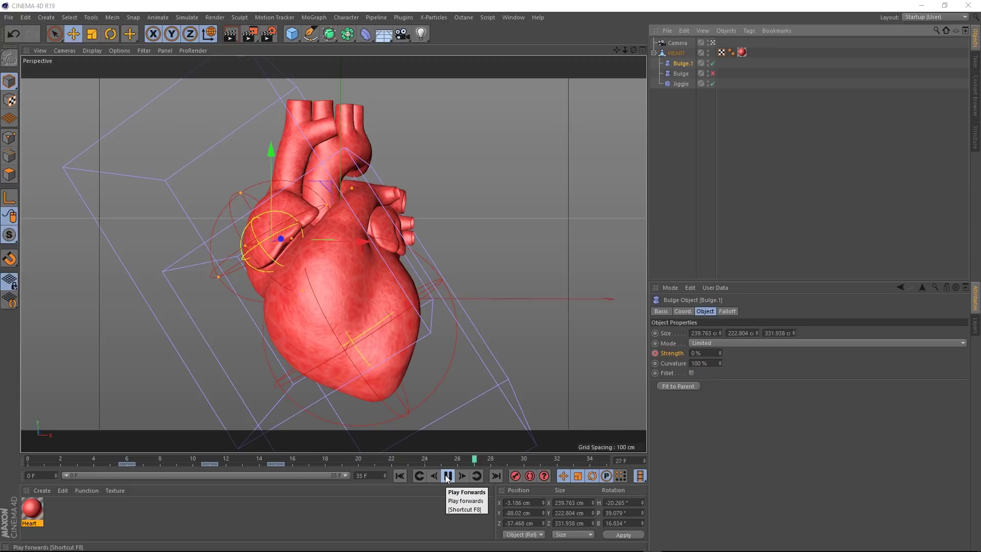
left_click(447, 476)
left_click(400, 476)
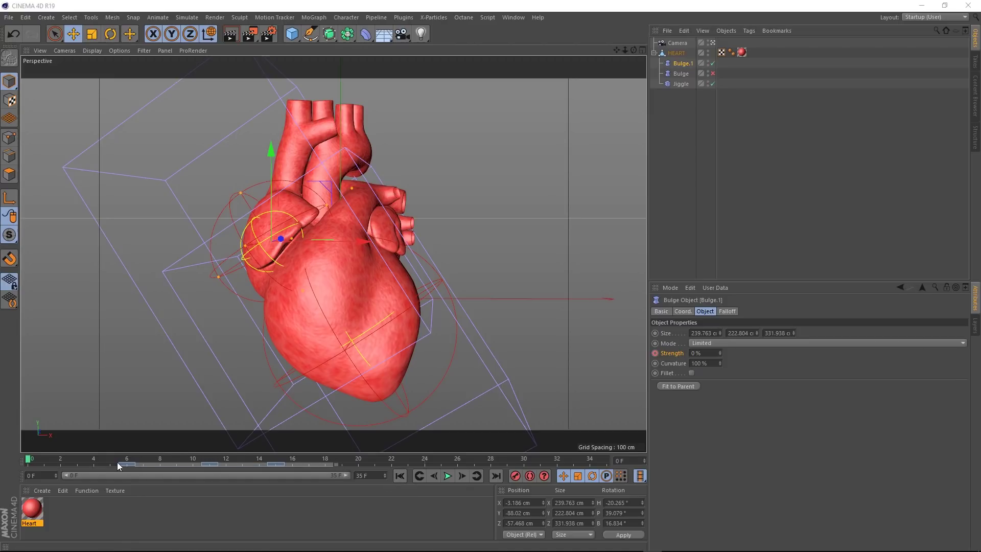
Shift the duplicated Bulge's keyframes six frames earlier to start at frame 0, and re-enable the original Bulge deformer.
left_click_drag(117, 462, 38, 468)
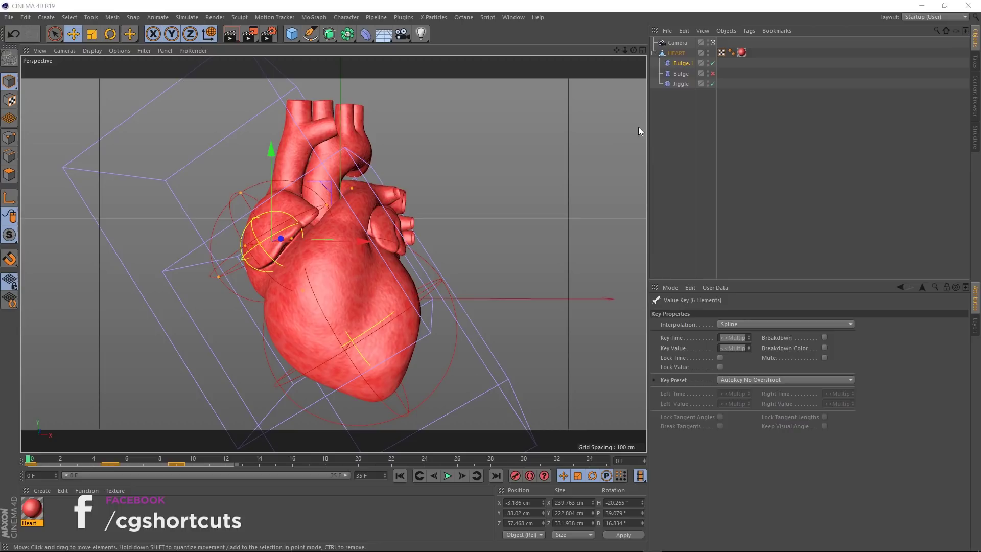
left_click(713, 73)
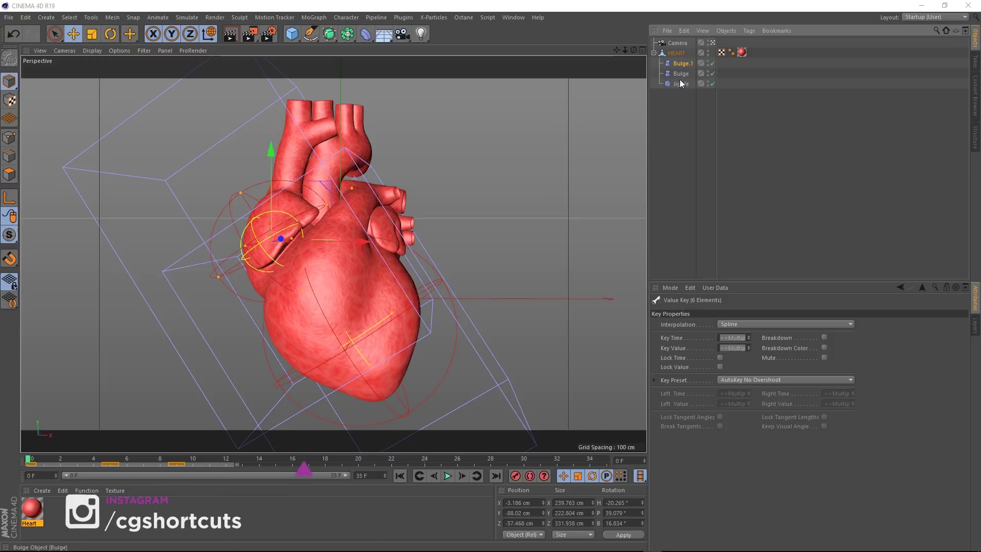
Hide the deformers in the viewport and play the combined heartbeat of both Bulge deformers with nothing selected.
left_click(142, 51)
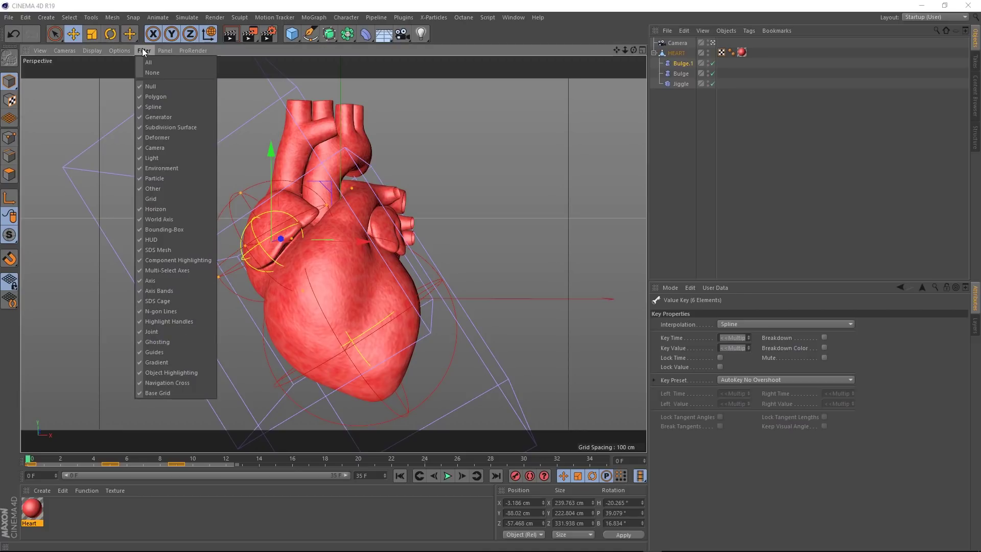
left_click(155, 136)
left_click(683, 229)
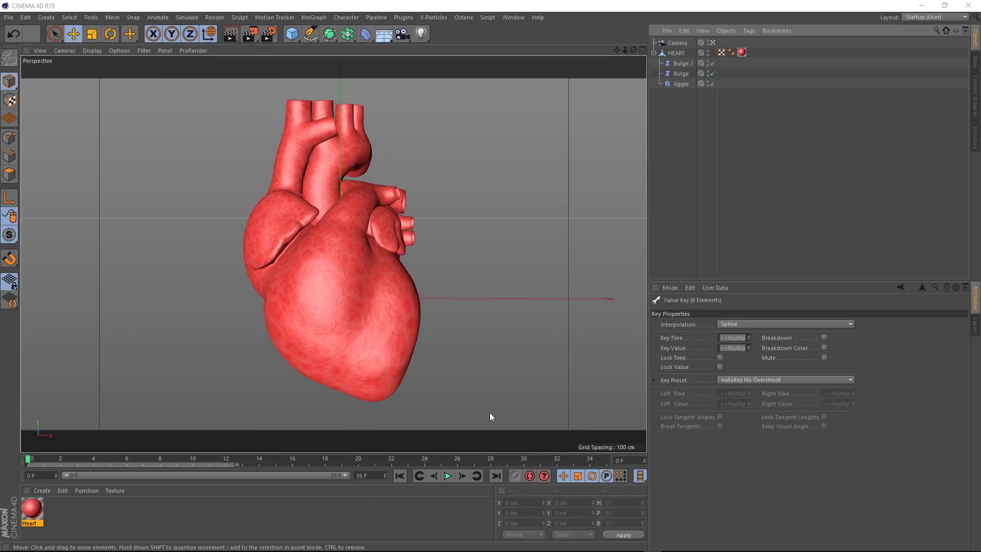
left_click(443, 481)
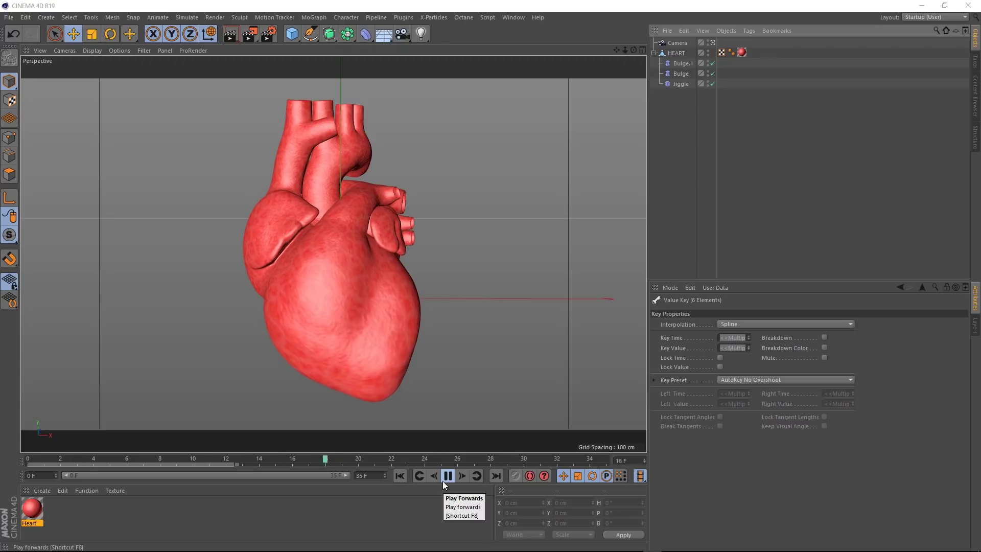
left_click(446, 479)
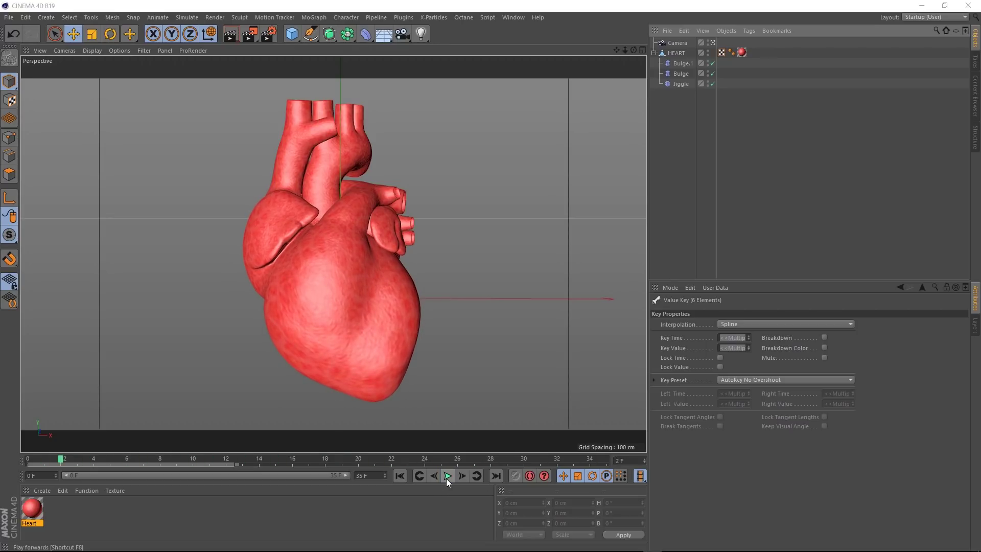
left_click(400, 476)
Expand the Jiggle deformer's advanced settings, play the animation, and return to the first frame.
left_click(681, 84)
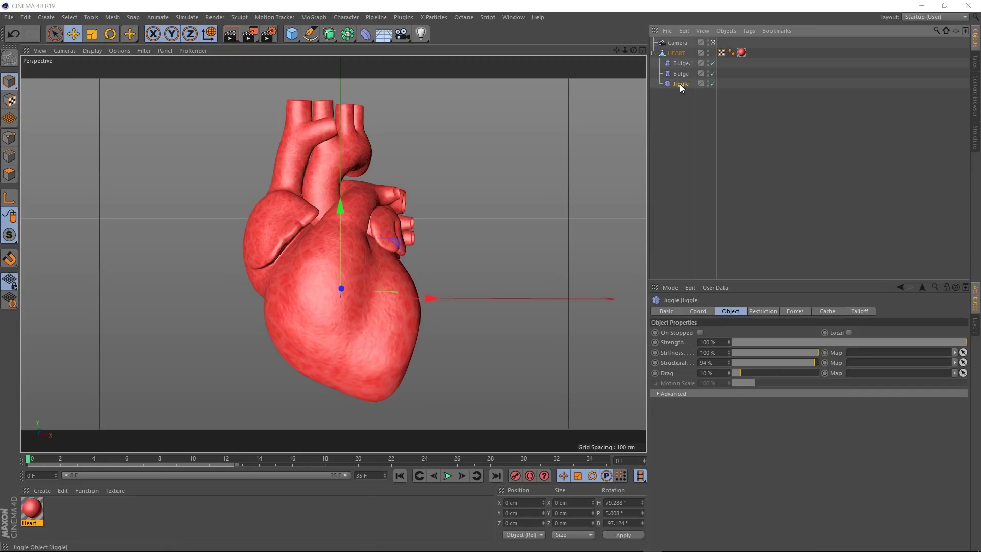
left_click(657, 394)
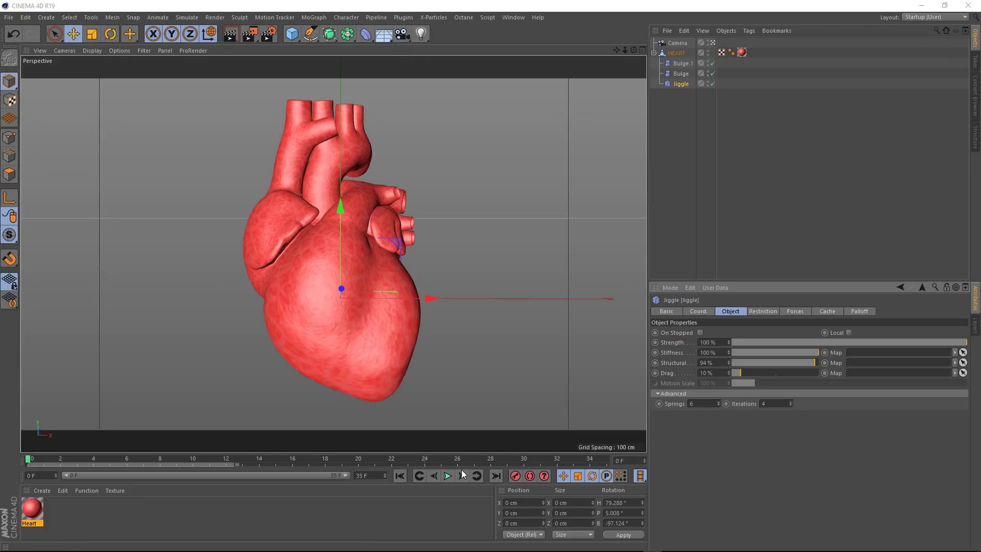
left_click(448, 476)
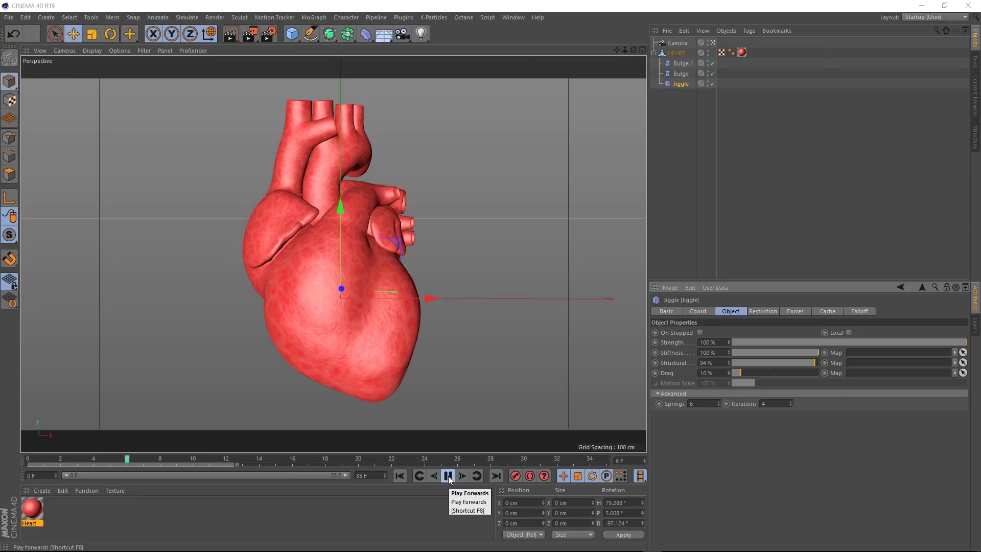
left_click(449, 476)
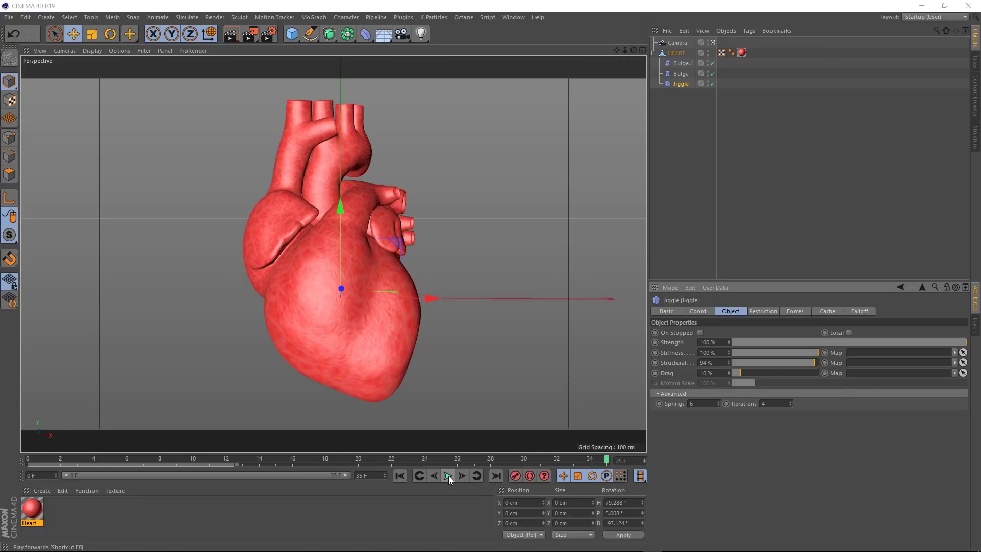
left_click(399, 477)
Add a Spherify deformer as a child of HEART and disable both Bulge deformers and the Jiggle deformer.
left_click(365, 35)
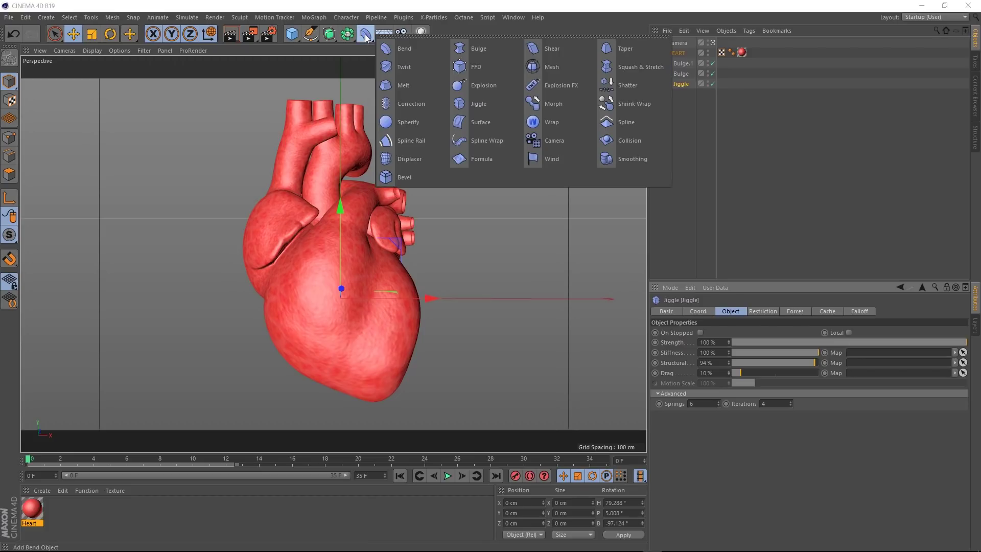
left_click(397, 122)
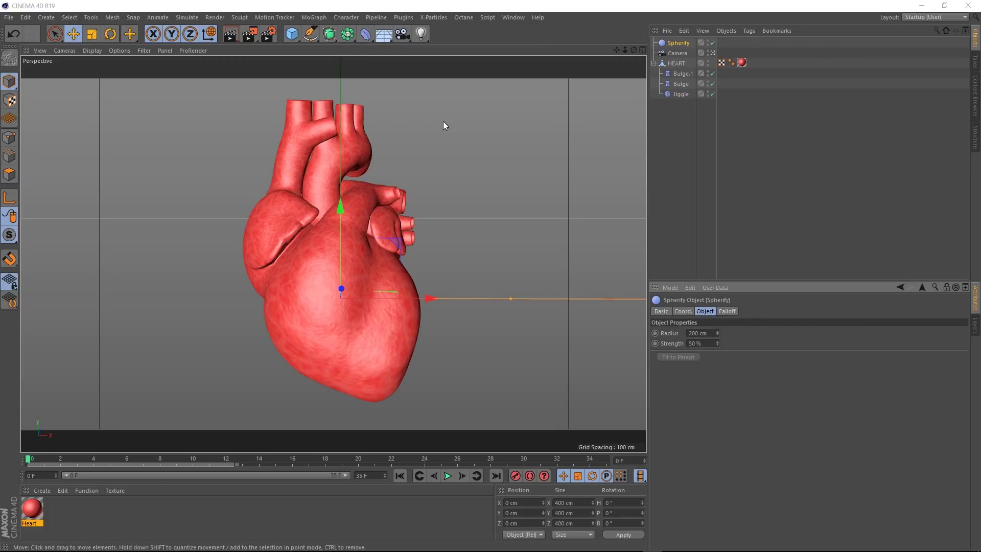
left_click_drag(684, 42, 687, 69)
left_click(714, 84)
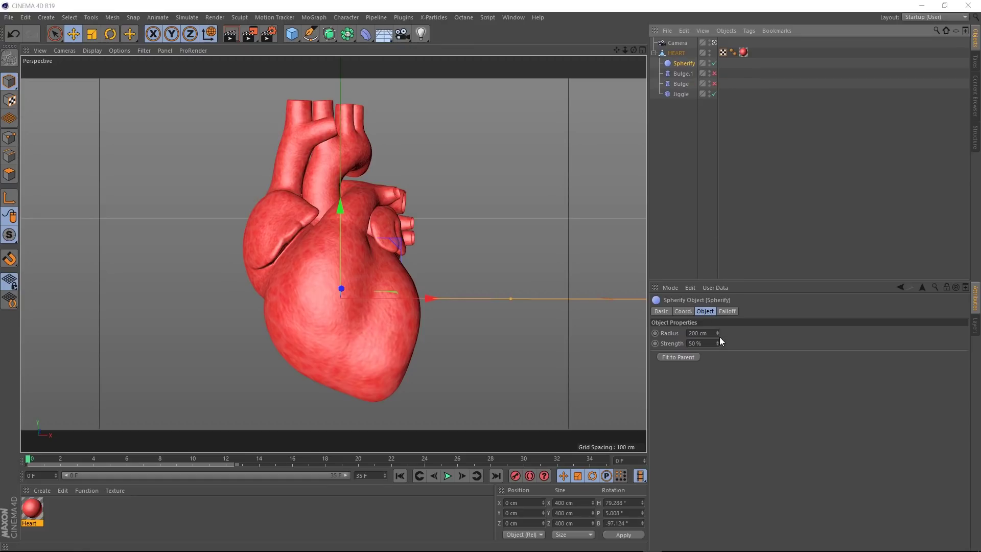
left_click_drag(717, 333, 718, 323)
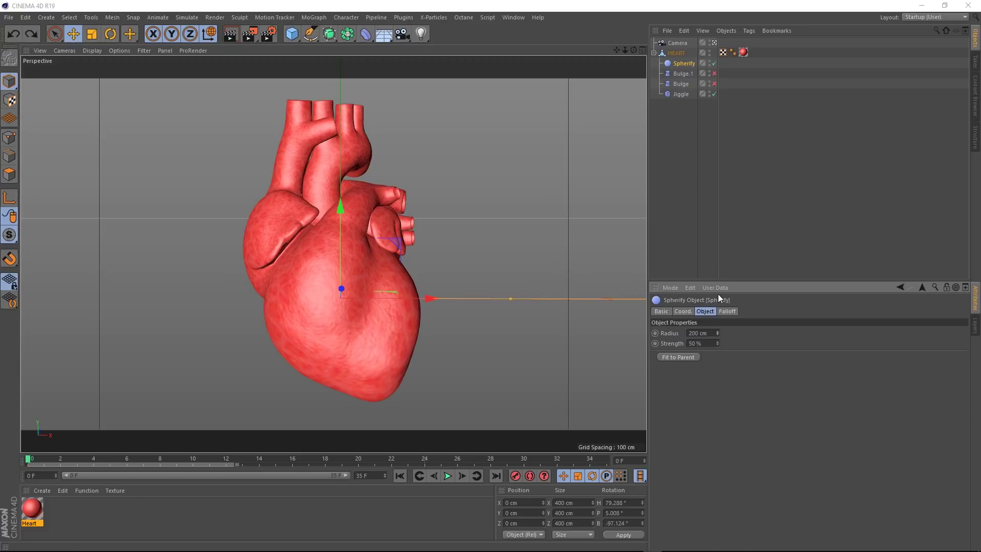
left_click(715, 94)
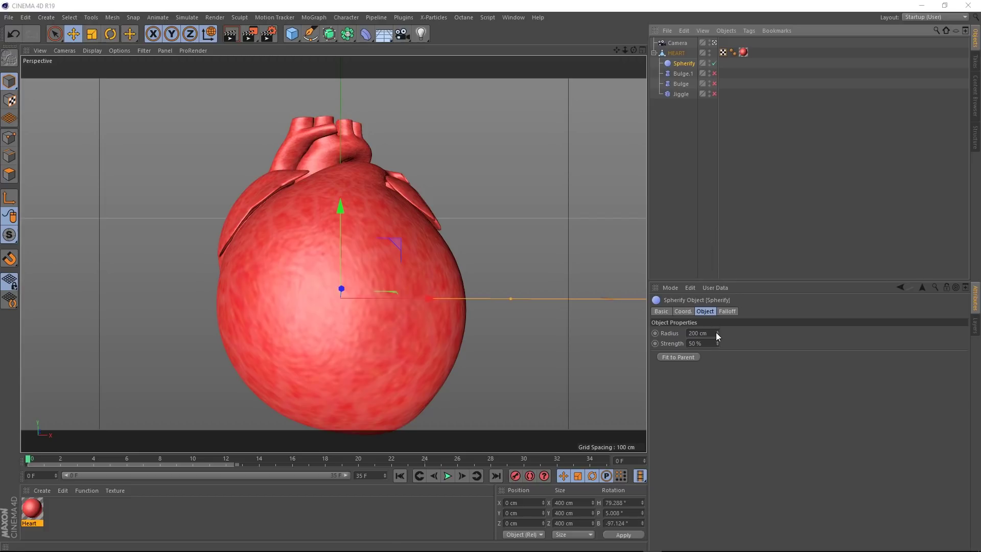
Keyframe the Spherify deformer's Strength at 0% on frame 0, 9% on frame 8, and 0% on frame 16.
left_click_drag(717, 343, 717, 369)
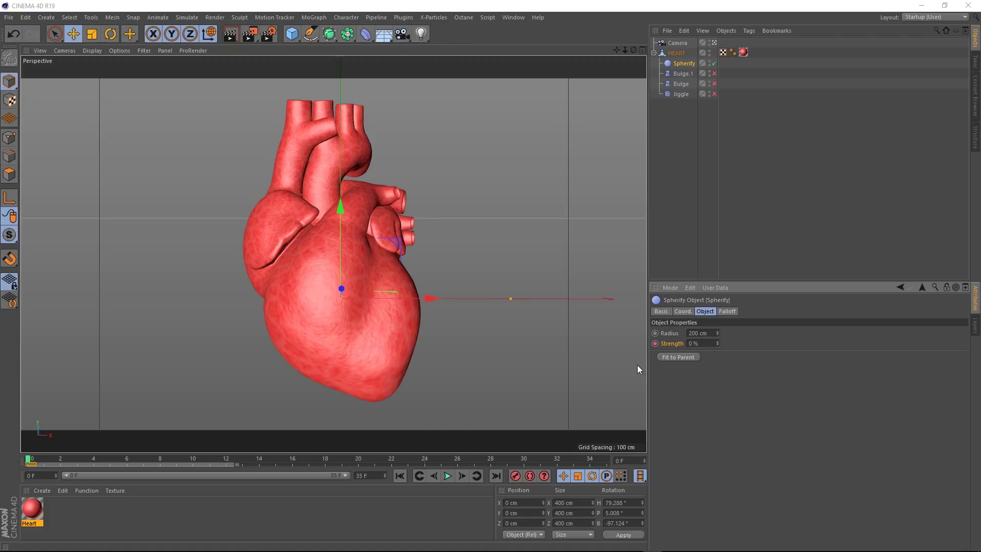
key("F8")
left_click_drag(717, 343, 717, 338)
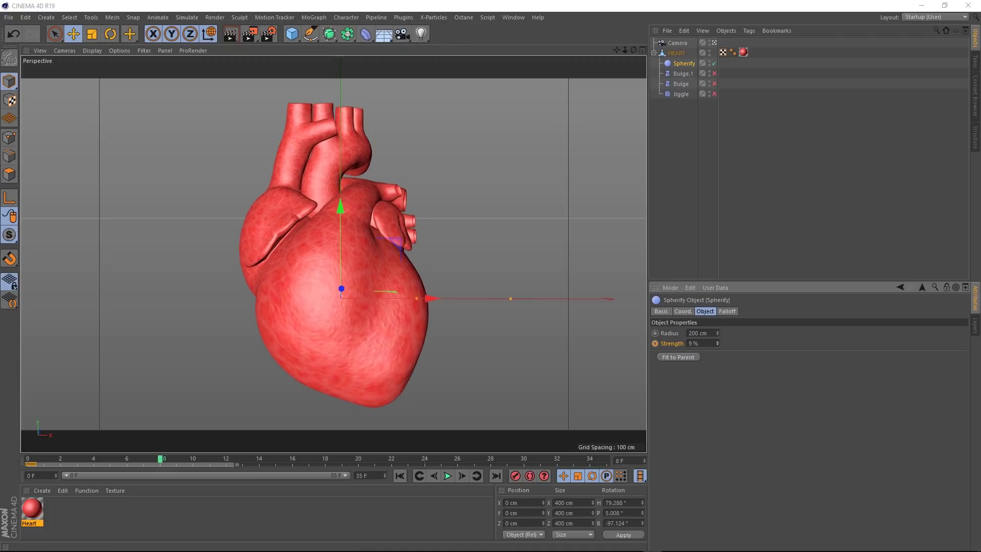
left_click(655, 343, "ctrl")
left_click(298, 461)
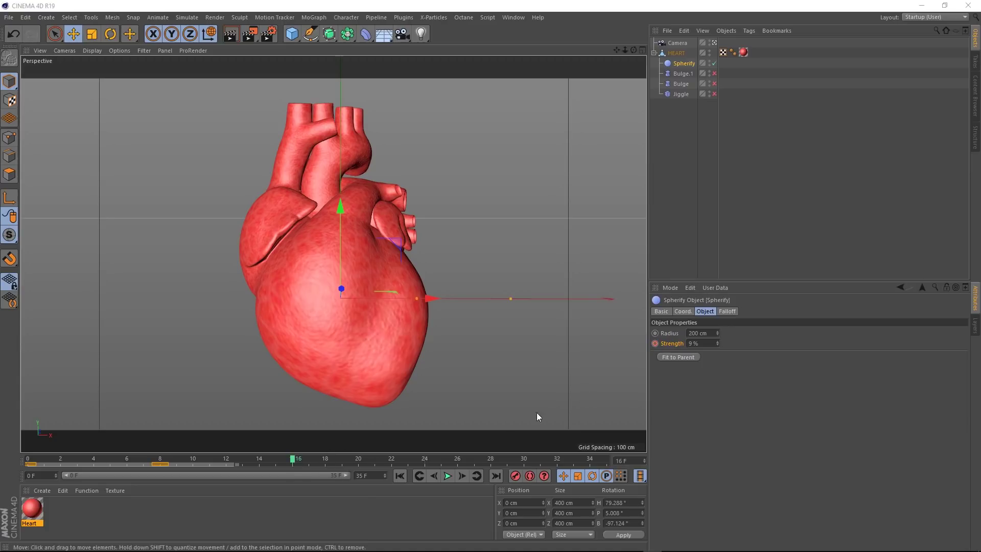
left_click_drag(718, 344, 717, 347)
left_click(655, 344, "ctrl")
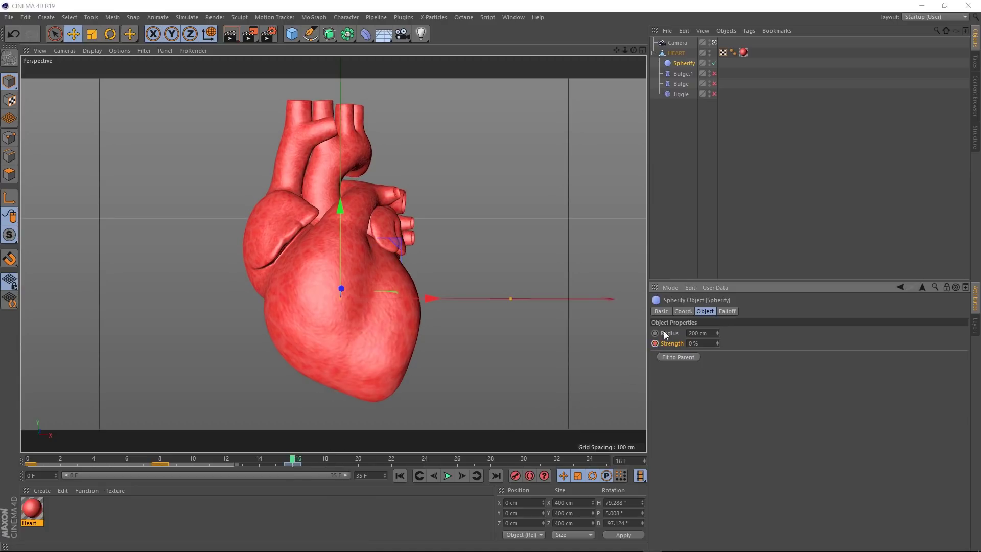
Re-enable the Jiggle deformer, play the Spherify pulse from the first frame, and return to frame 0.
left_click(714, 94)
left_click(400, 475)
left_click(447, 475)
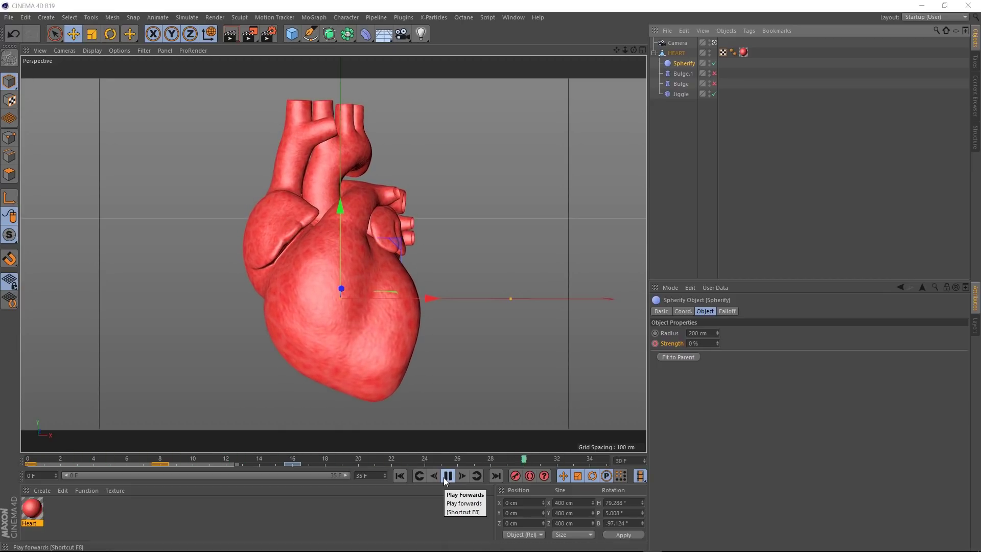
left_click(406, 478)
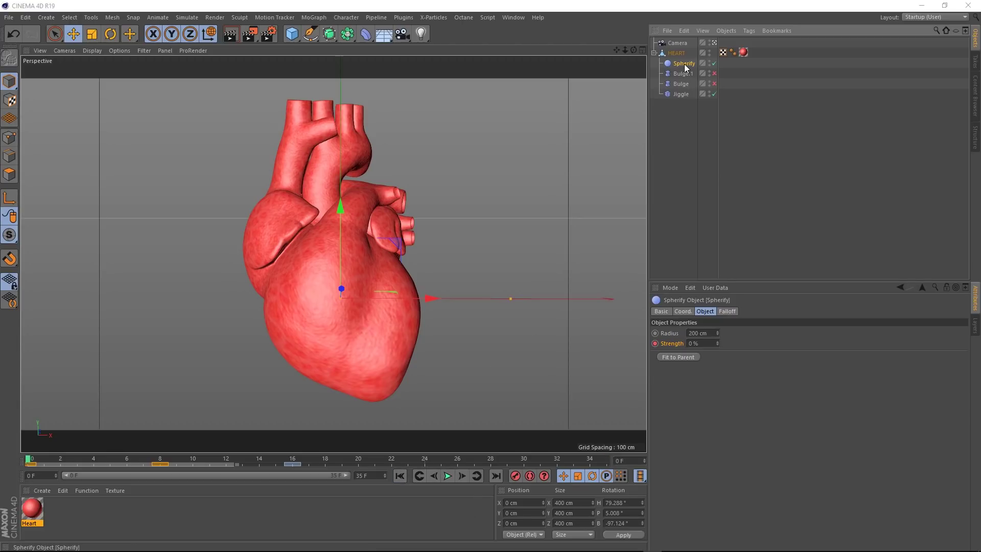
Delete the Spherify deformer and re-enable both Bulge deformers.
key("Delete")
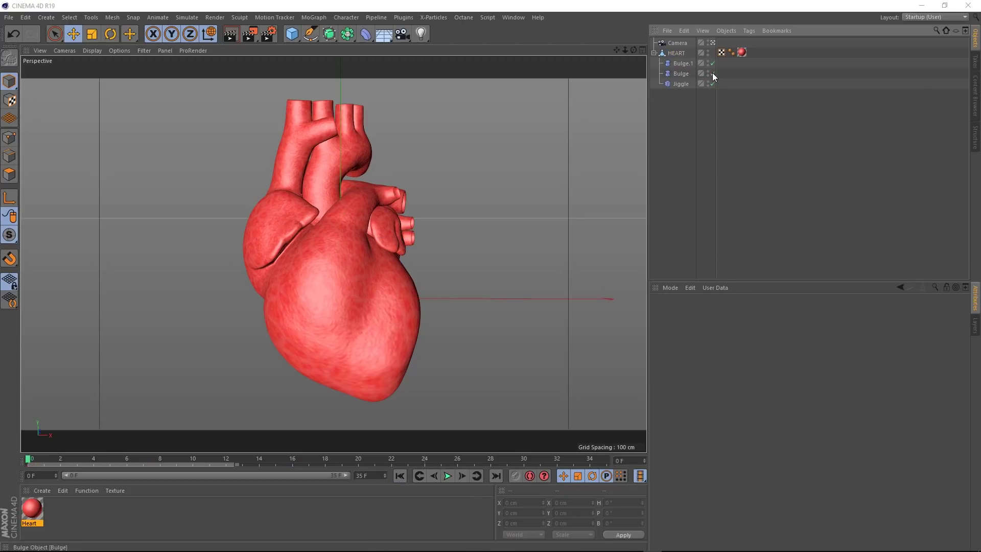
left_click(712, 73)
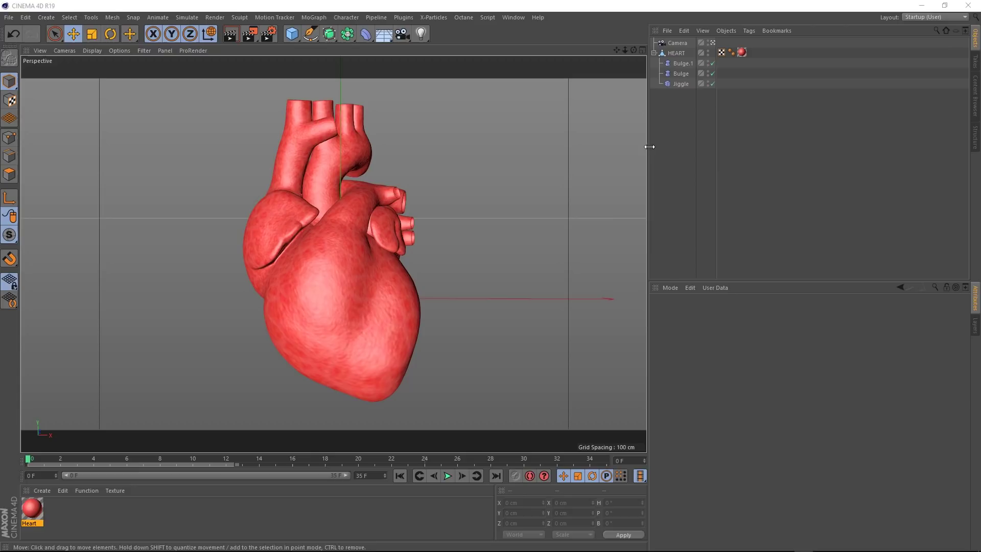
Keyframe the duplicated Bulge deformer's Strength at 0% on frame 35.
left_click(683, 63)
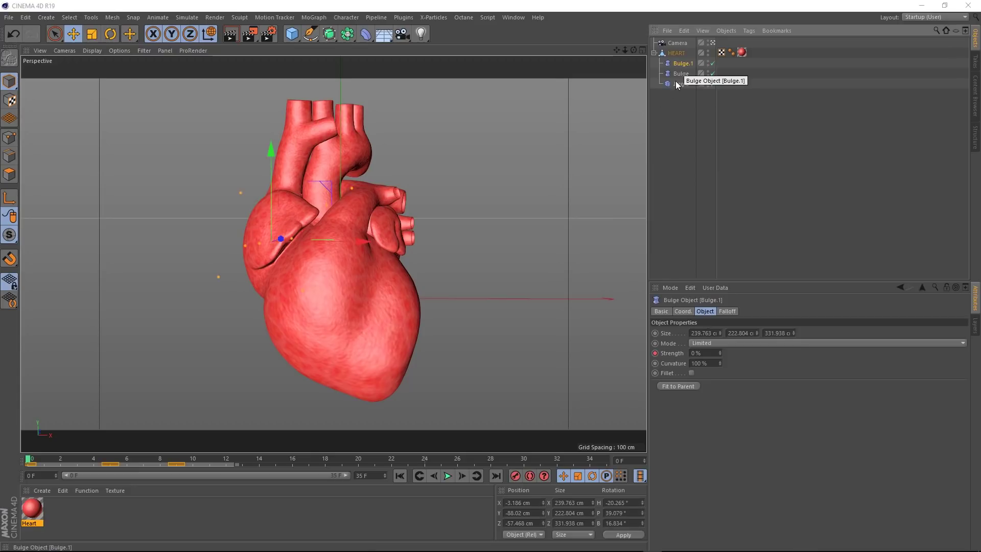
left_click_drag(597, 458, 614, 461)
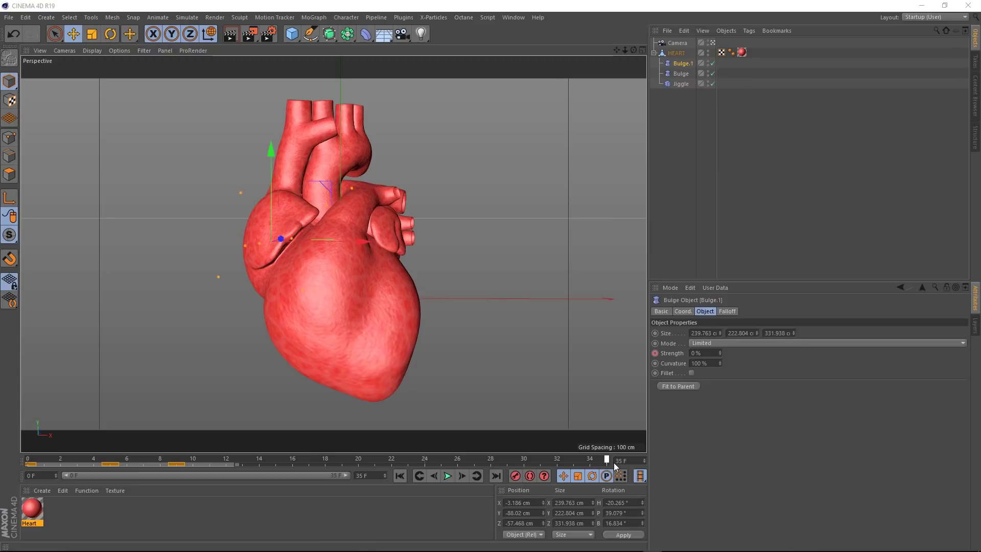
left_click(655, 354, "ctrl")
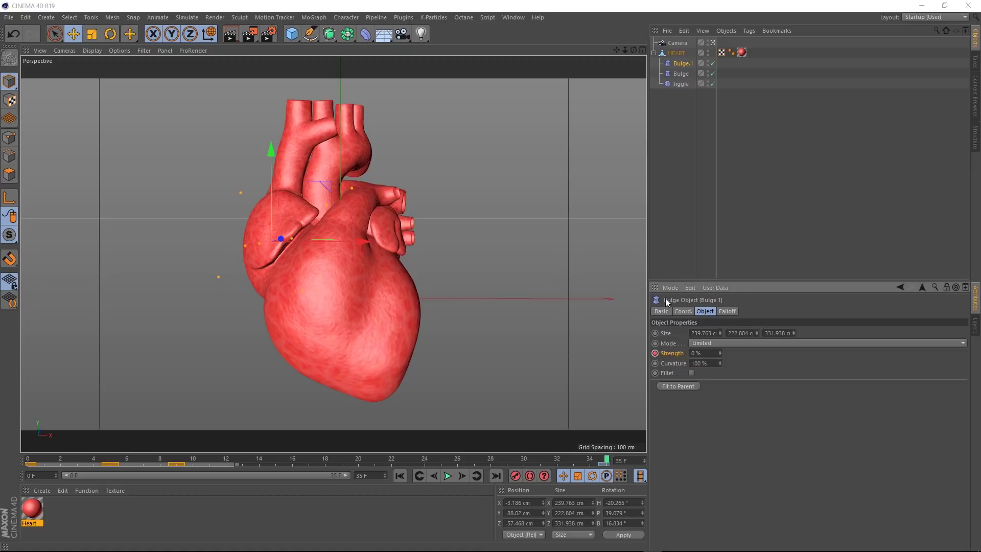
Keyframe the original Bulge deformer's Strength at 0% on frame 35 and on frame 0.
left_click(682, 73)
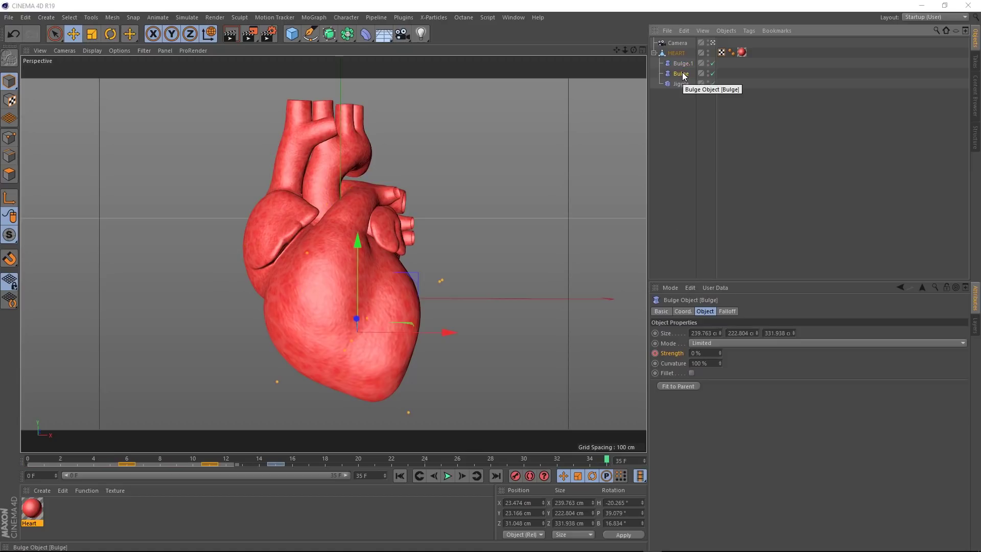
left_click(655, 353, "ctrl")
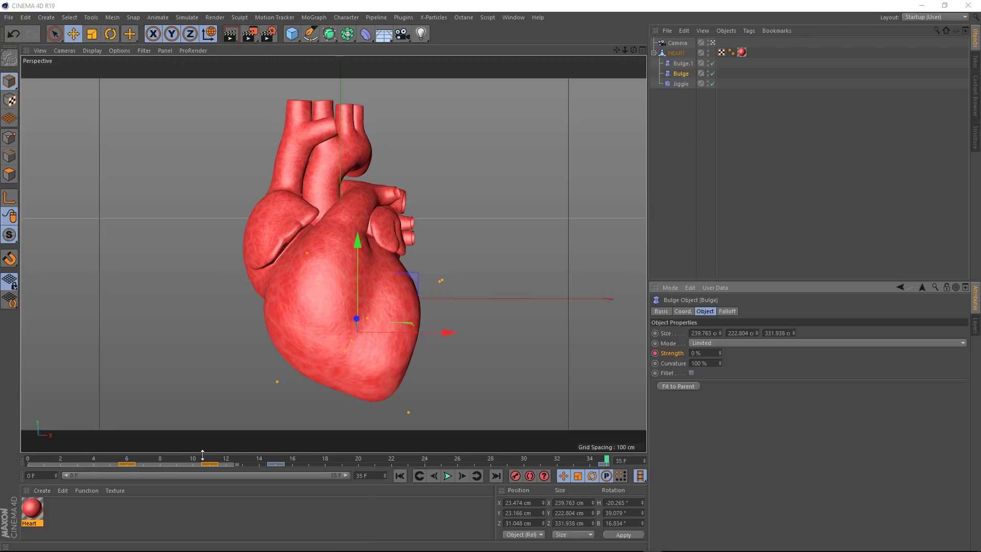
left_click_drag(81, 458, 26, 461)
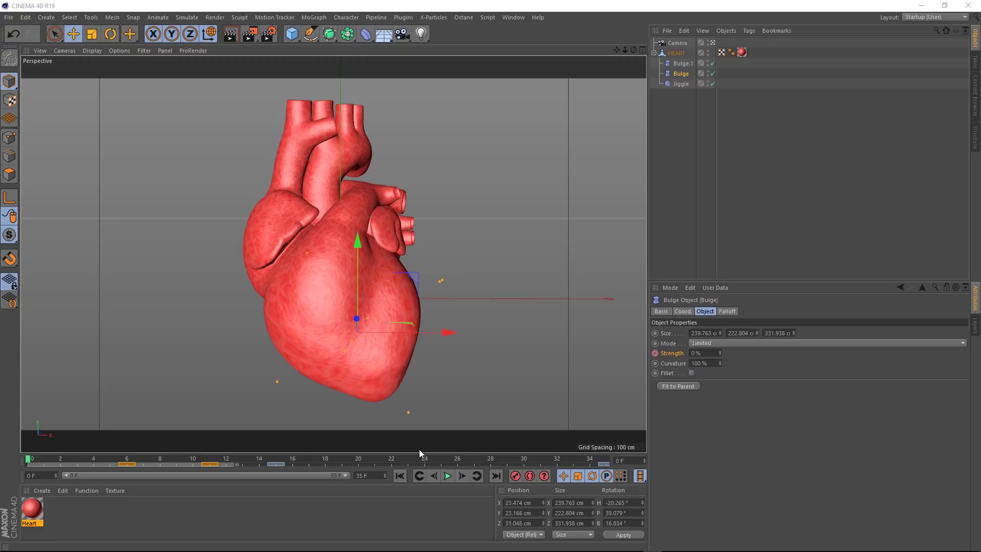
left_click(654, 354, "ctrl")
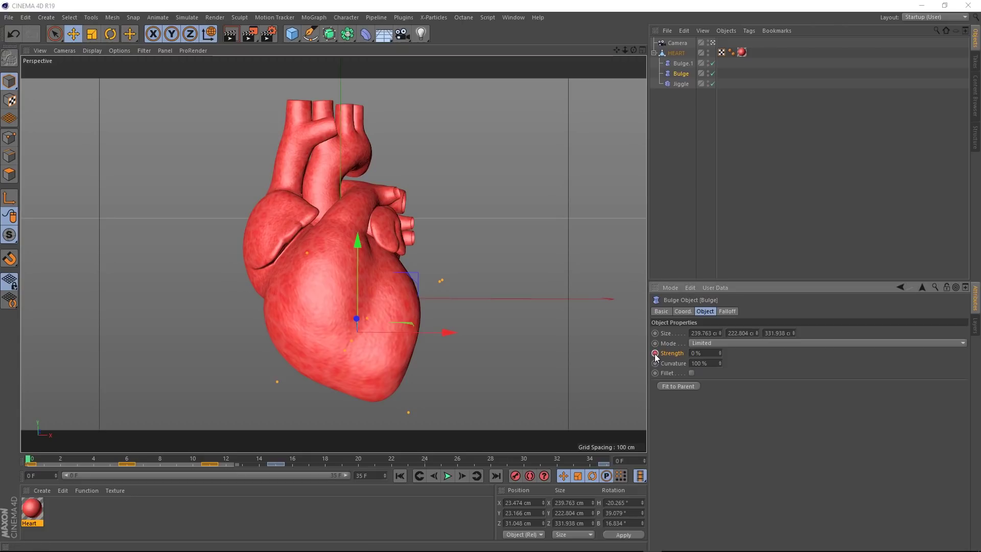
Show the F-curves of both Bulge deformers together in the Timeline.
left_click(682, 63)
left_click(679, 73, "ctrl")
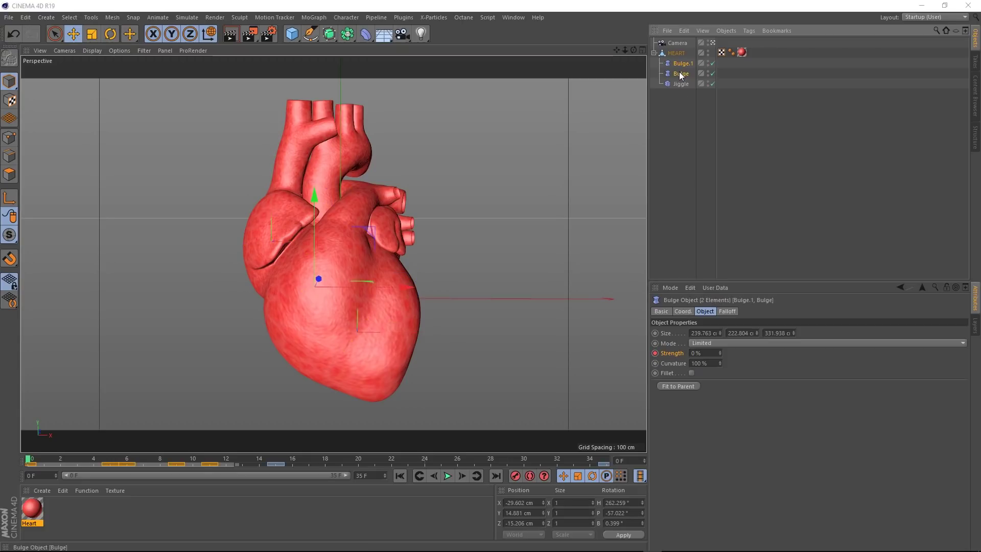
right_click(679, 73)
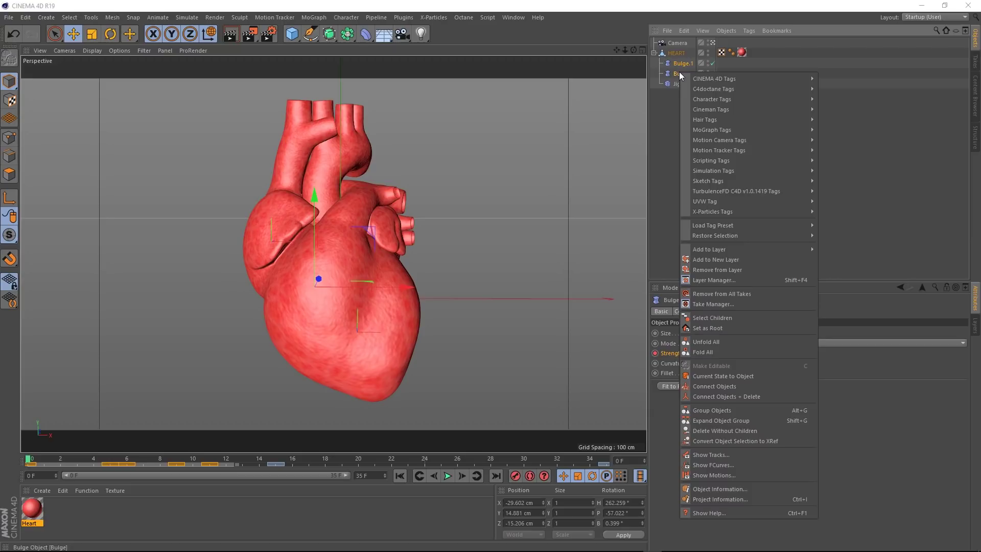
left_click(705, 466)
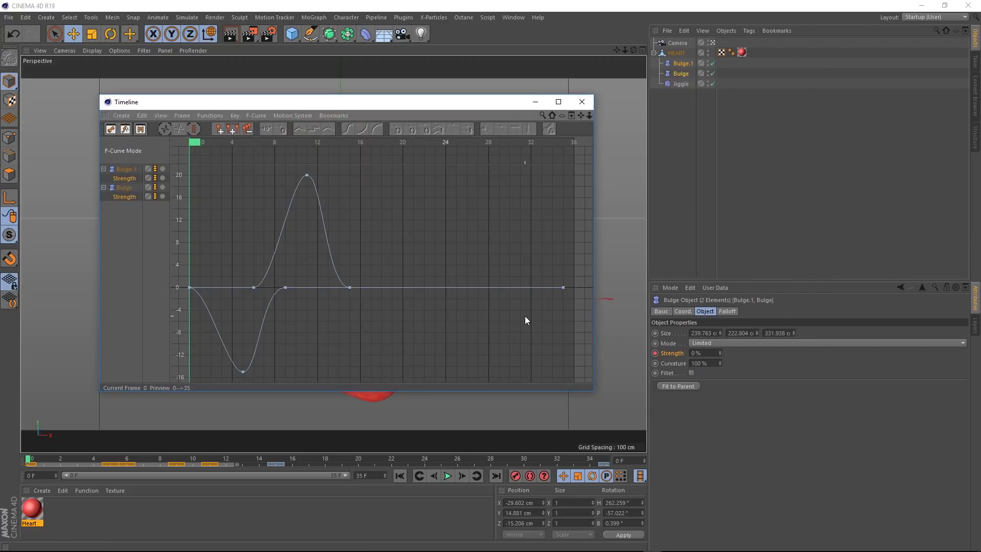
Select all keys of both Strength curves and set the tracks to Repeat After.
key("ctrl+a")
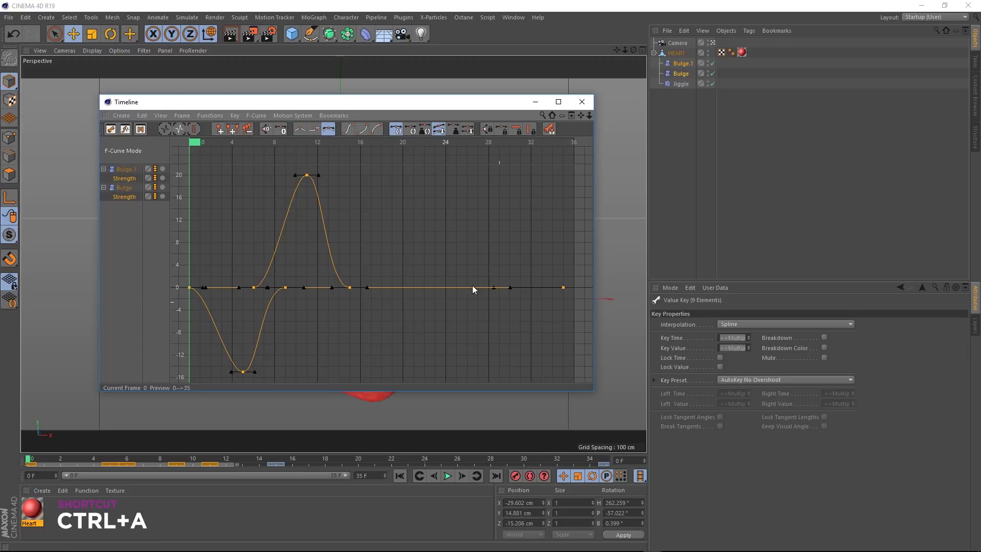
left_click(210, 116)
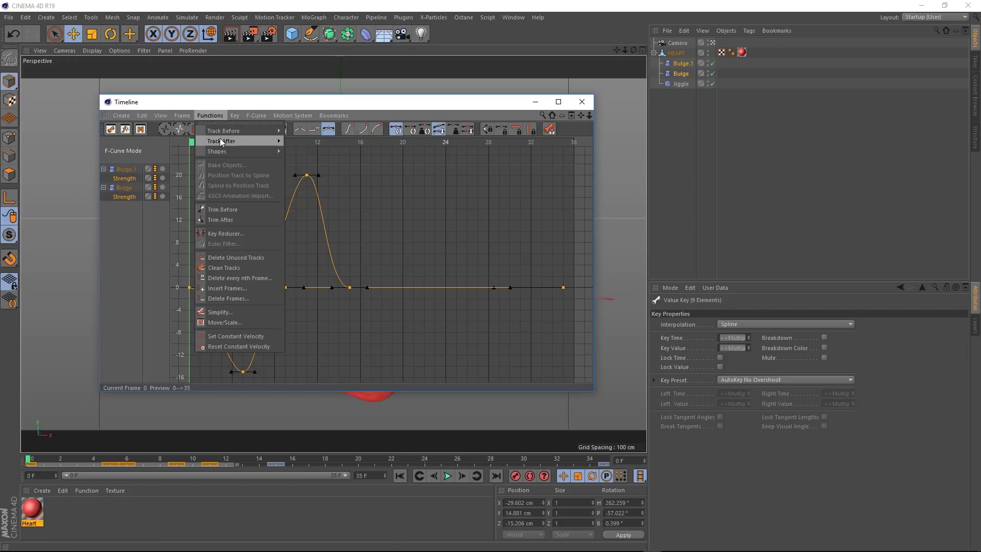
mouse_move(221, 142)
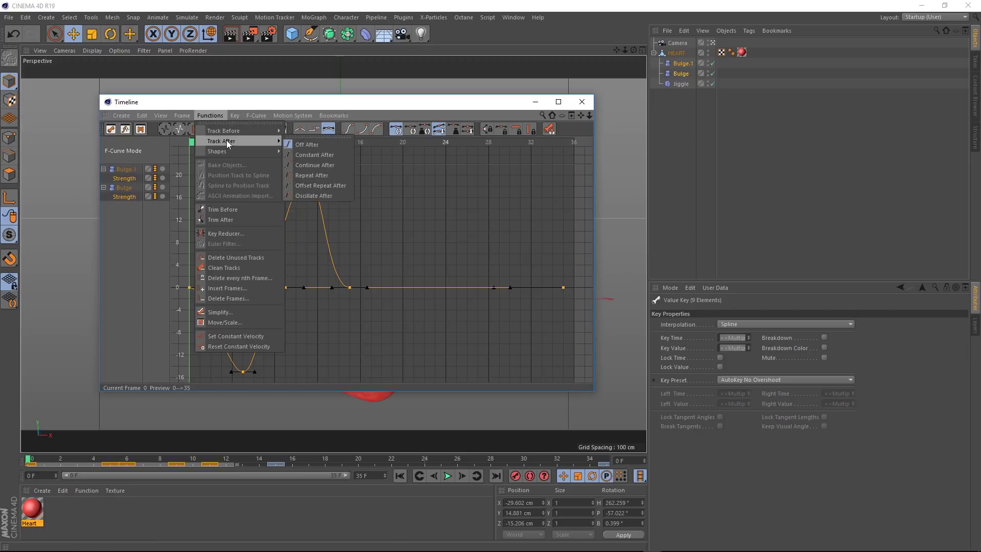
left_click(330, 176)
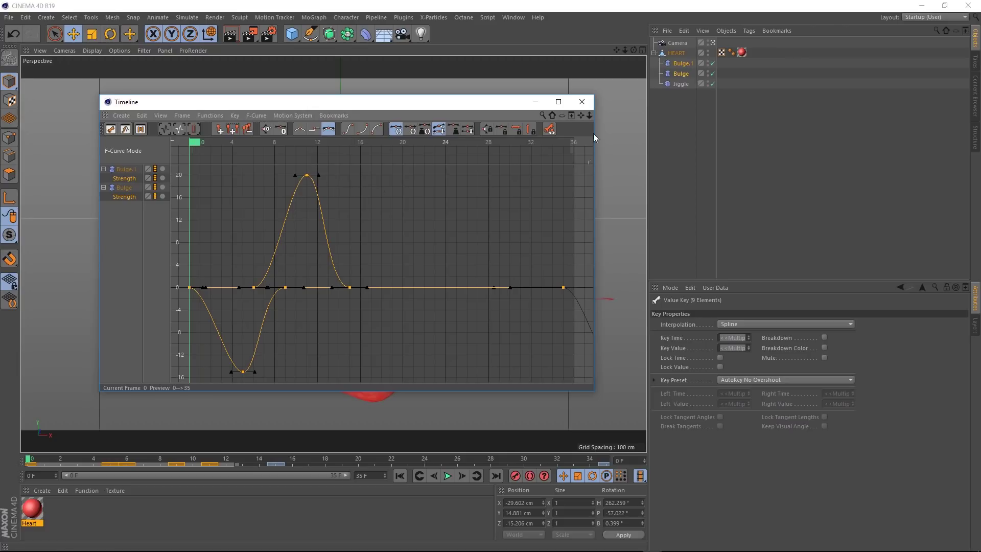
left_click_drag(588, 114, 560, 132)
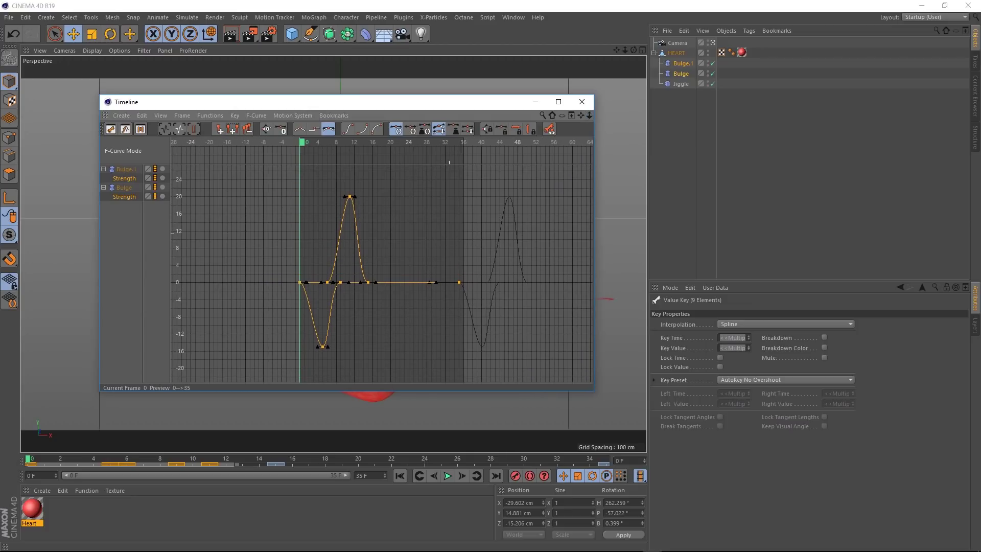
middle_click_drag(442, 234, 388, 231, "alt")
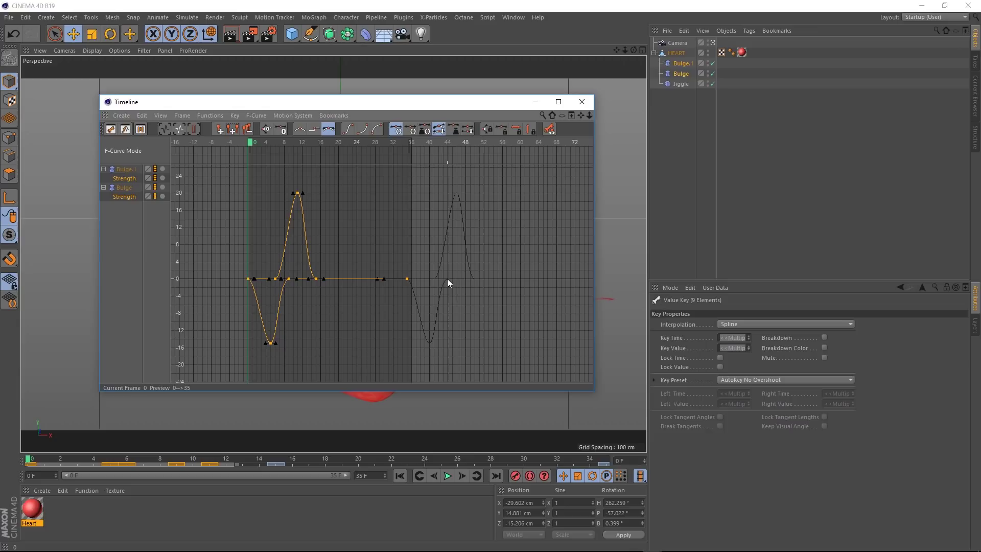
Set Repetitions to 999 for the Strength tracks of both Bulge deformers and close the Timeline.
left_click(127, 179)
left_click(124, 196, "shift")
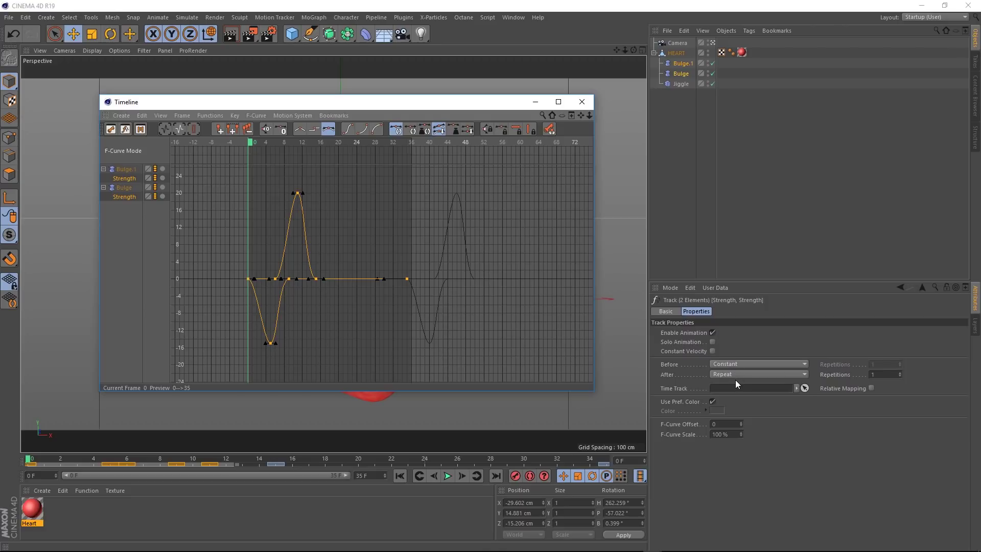
left_click(891, 375)
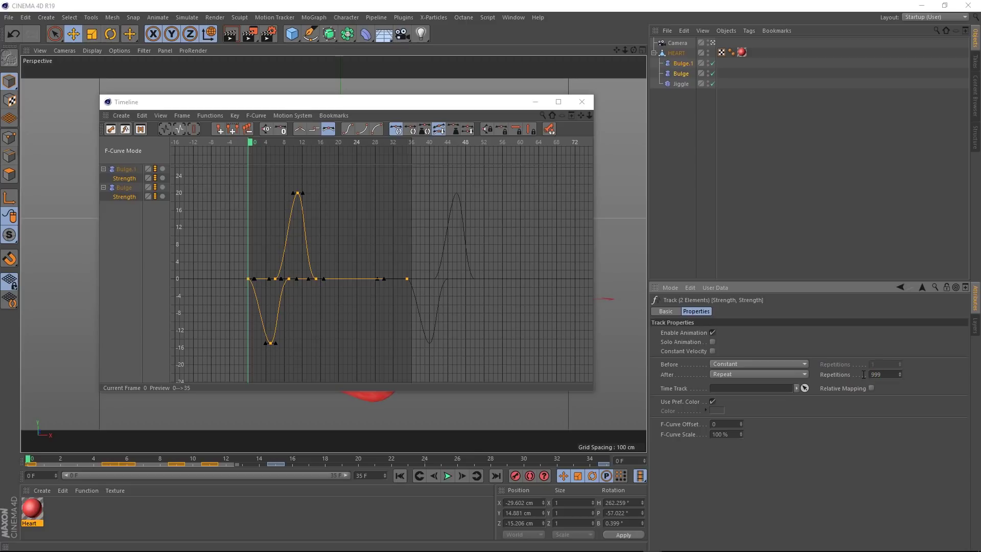
left_click(589, 114)
left_click_drag(589, 114, 573, 118)
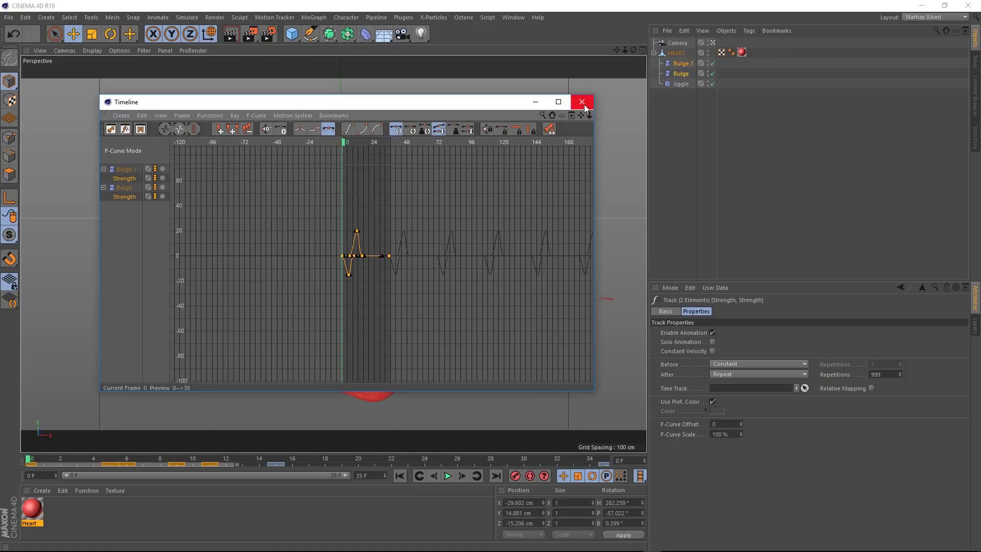
left_click(582, 102)
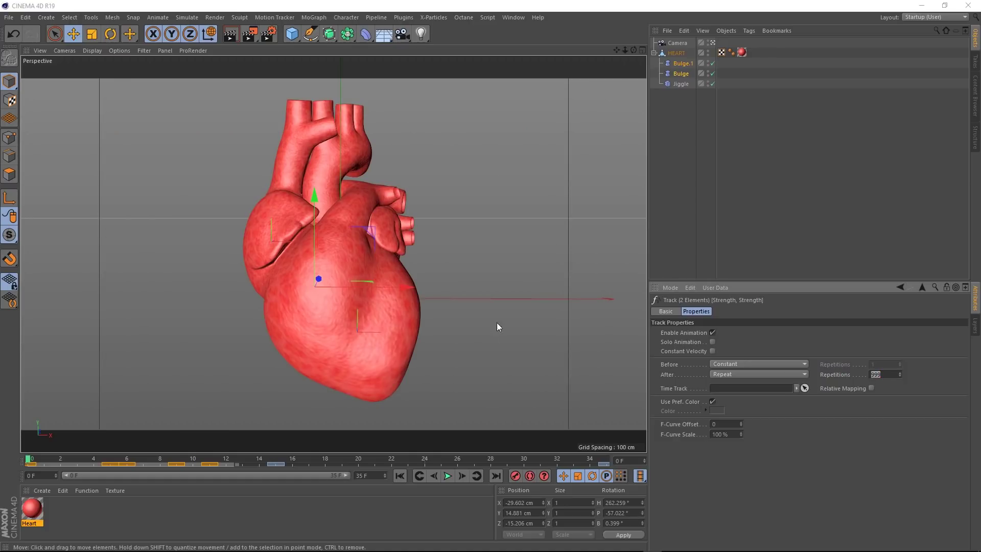
Extend the animation's end and preview range to 900 frames and play back the repeating heartbeat.
left_click(372, 476)
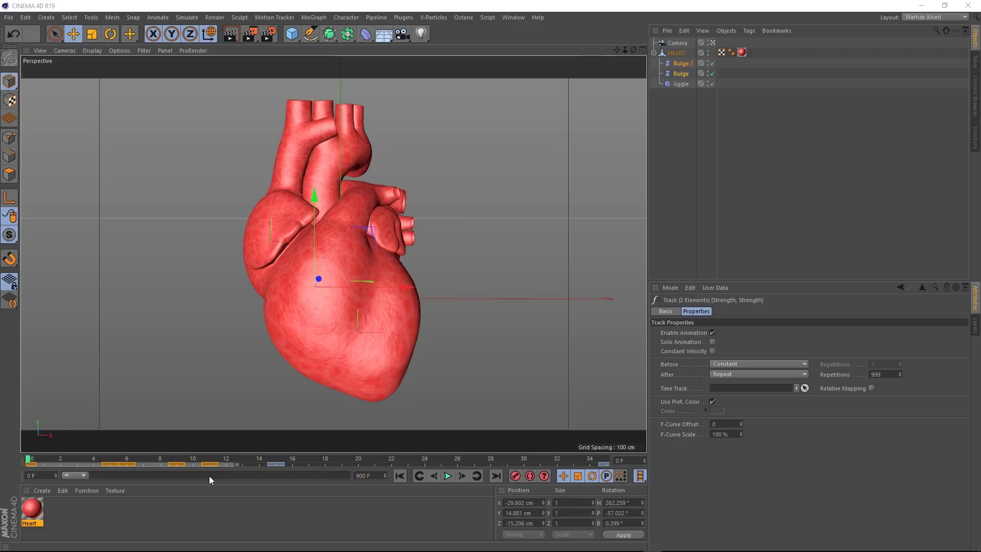
left_click_drag(80, 478, 362, 477)
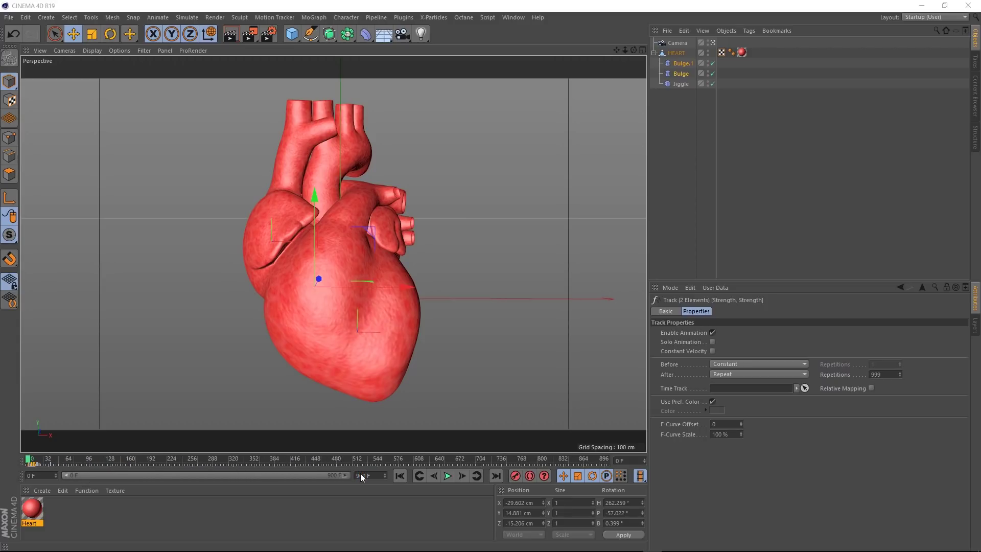
left_click(448, 476)
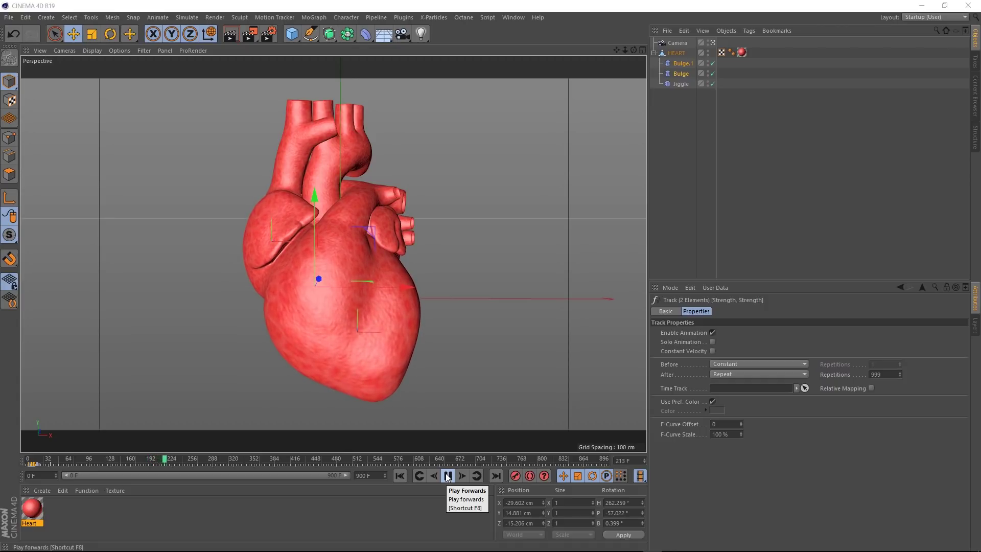
left_click(447, 476)
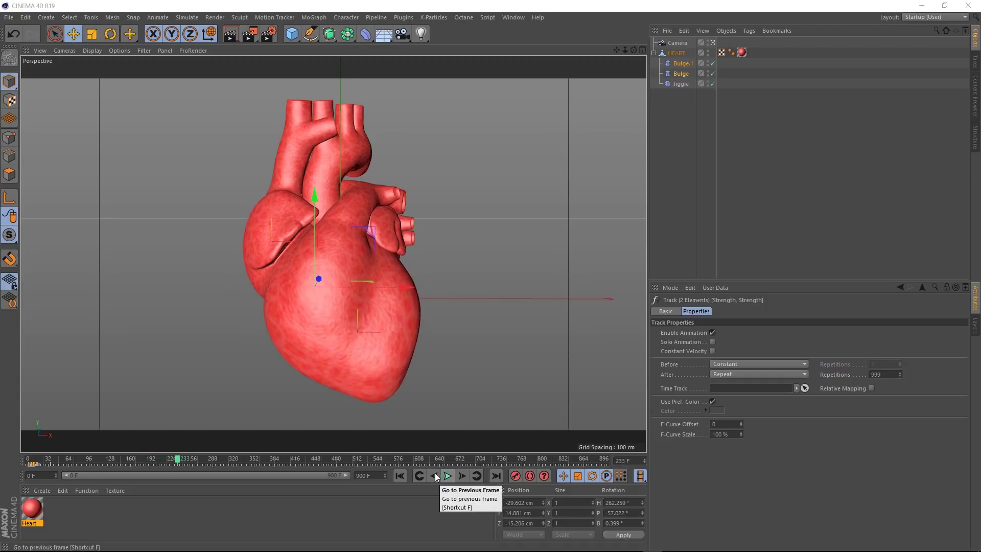
Shorten the animation's end to frame 200.
type("2")
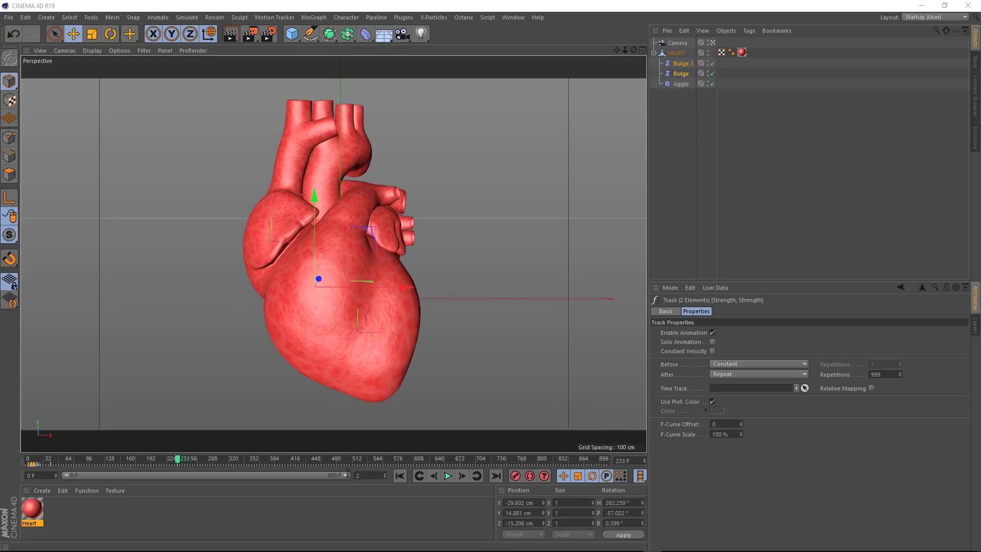
type("00")
key("Return")
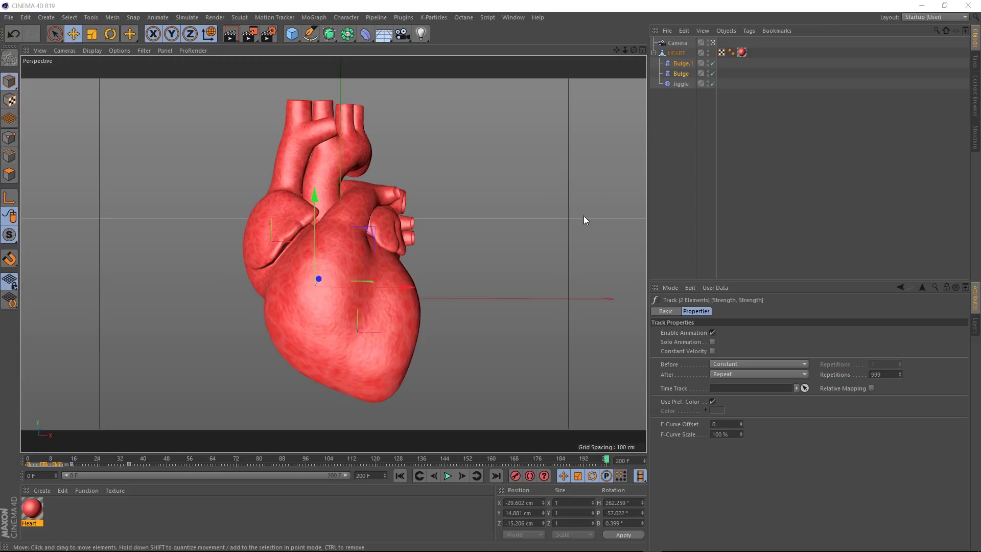
Add a Point Cache tag to the HEART object, store its state and calculate the cache.
left_click(676, 53)
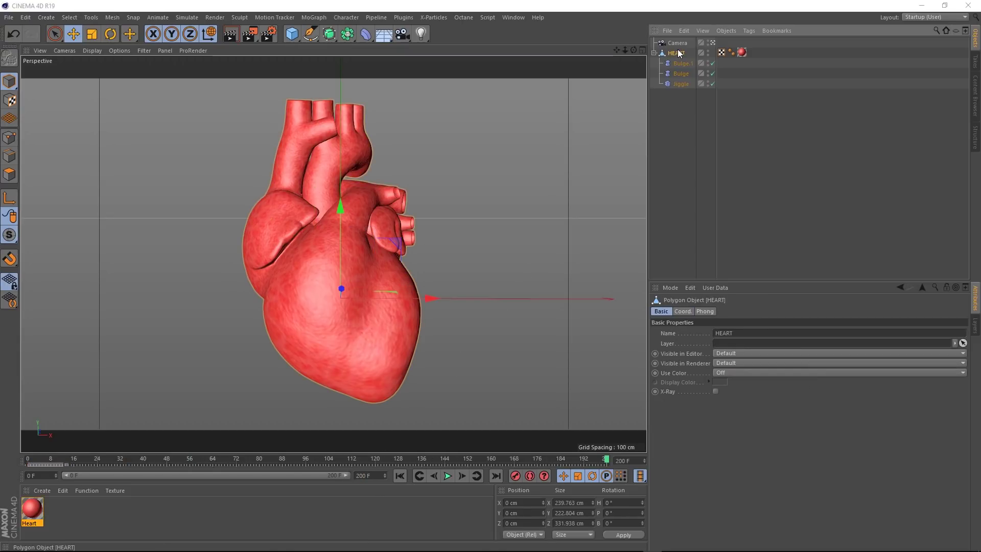
left_click(753, 31)
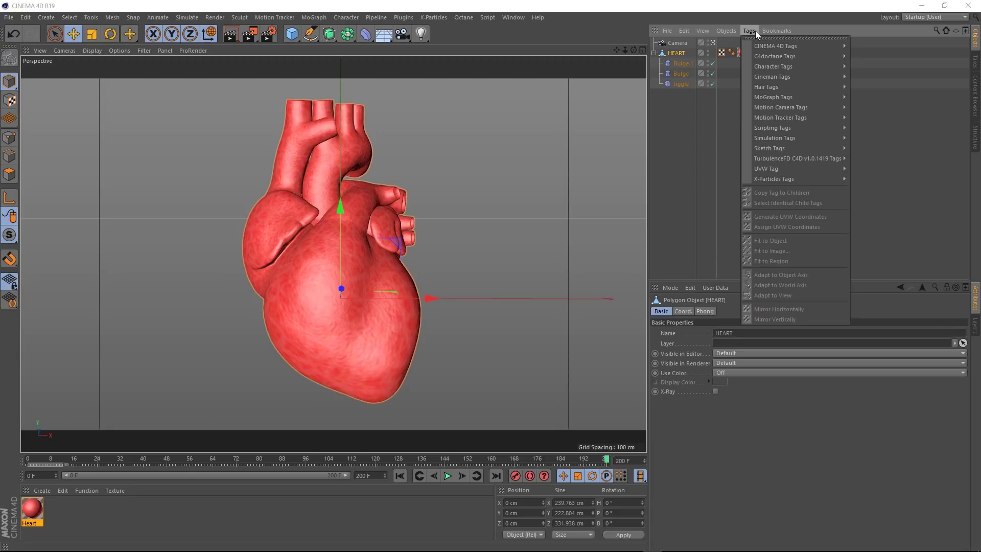
mouse_move(767, 65)
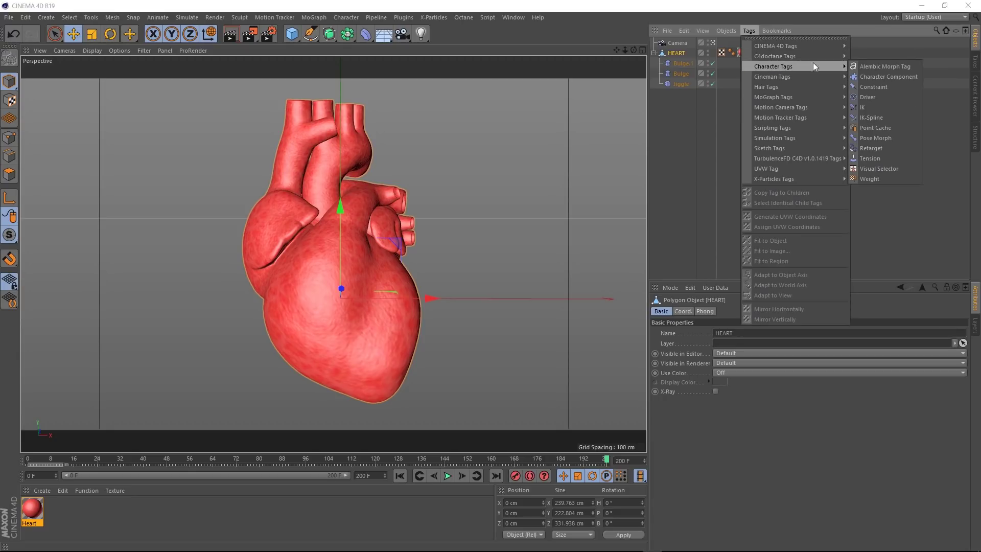
left_click(877, 128)
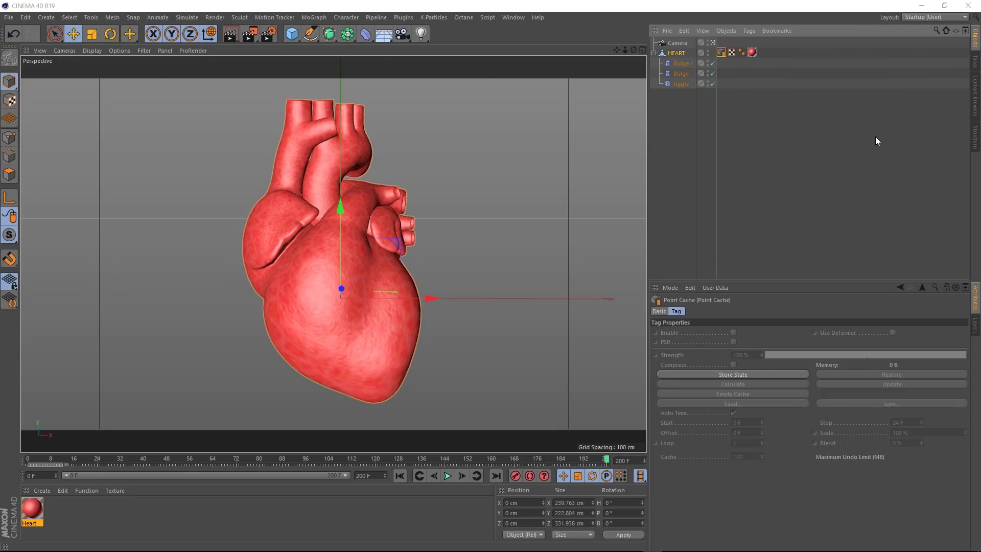
left_click(703, 374)
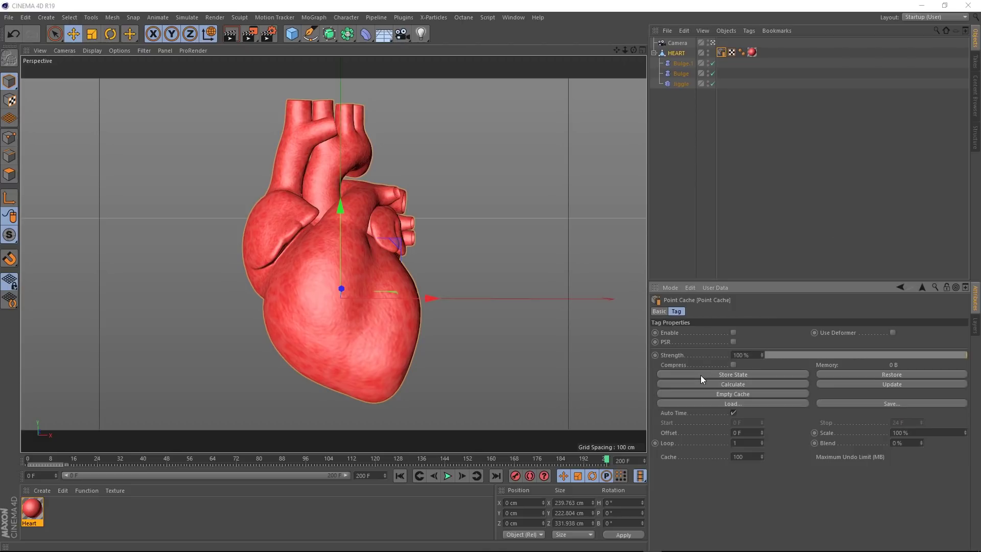
left_click(695, 384)
Play the cached animation and disable both Bulge deformers and the Jiggle deformer.
left_click(447, 476)
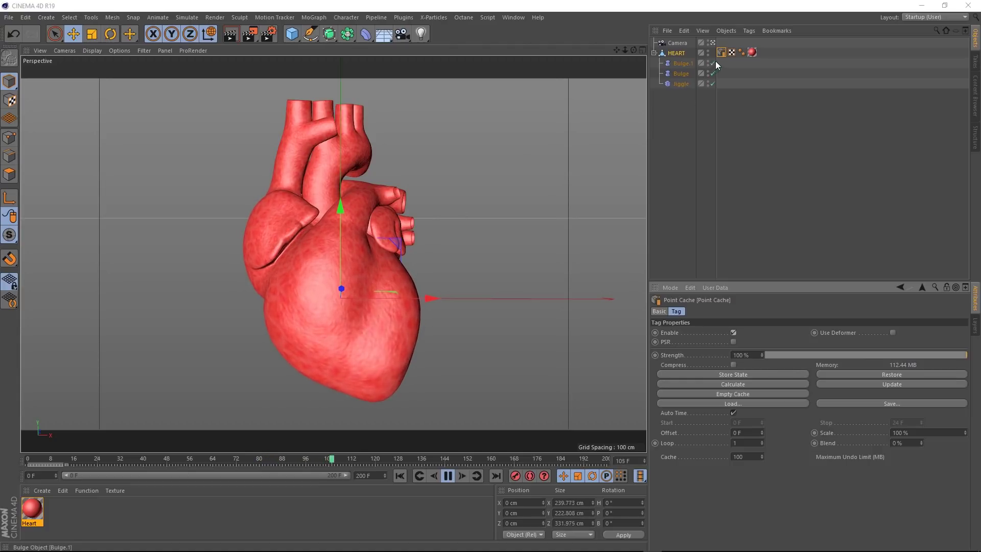
left_click_drag(712, 63, 712, 86)
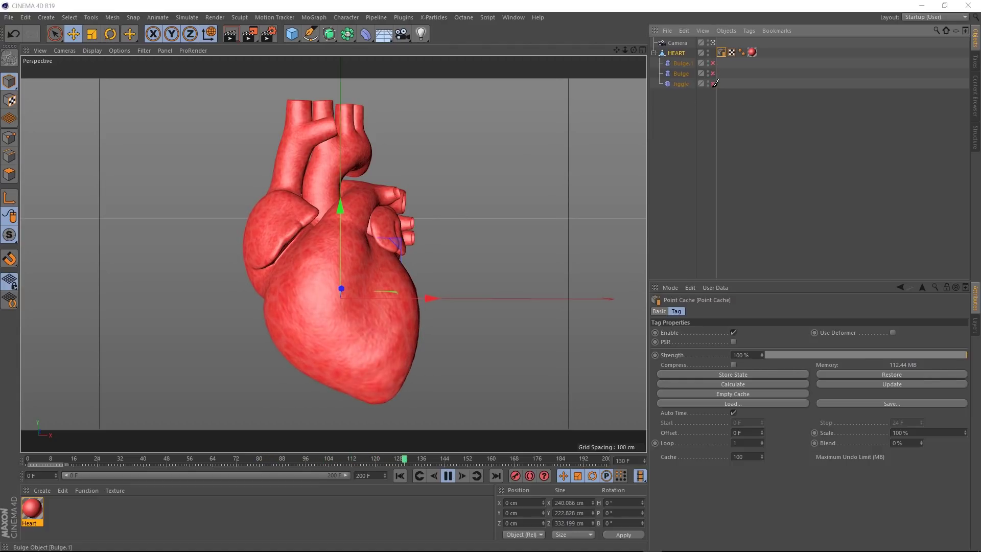